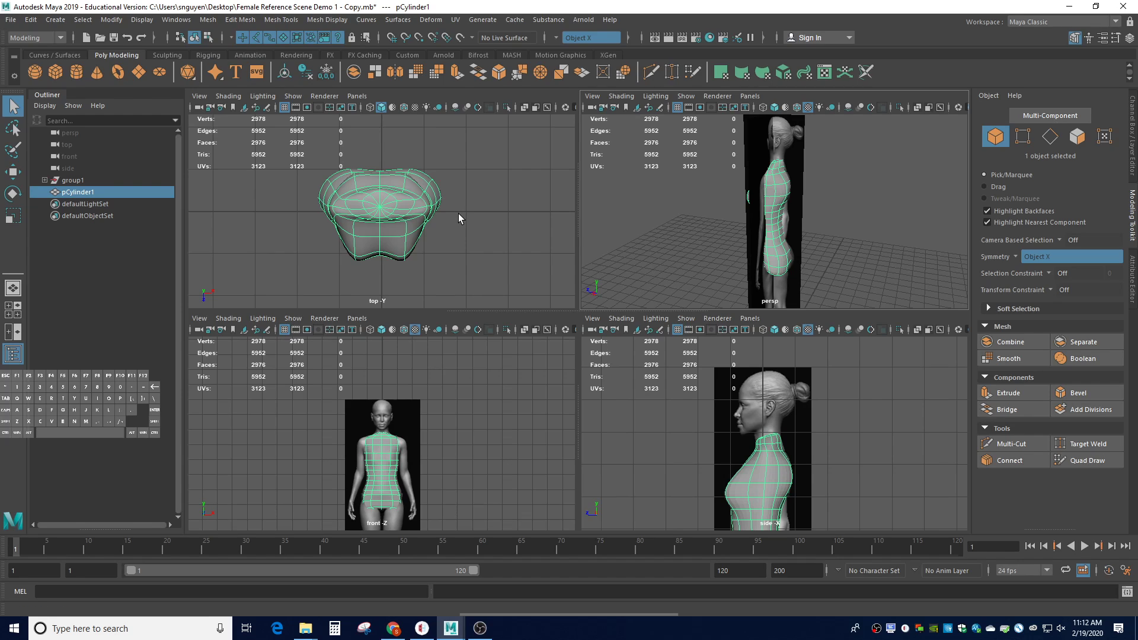
- Compare the torso mesh with smooth preview off and on, and view it from the front in the perspective view
{"action": "key", "text": "1"}
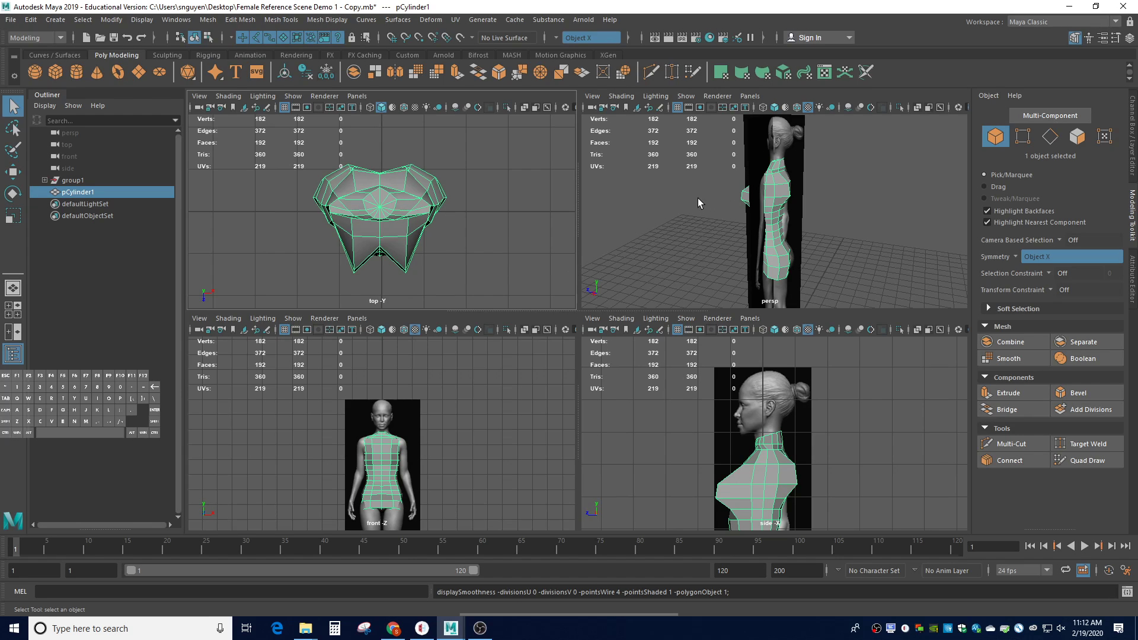
{"action": "key", "text": "3"}
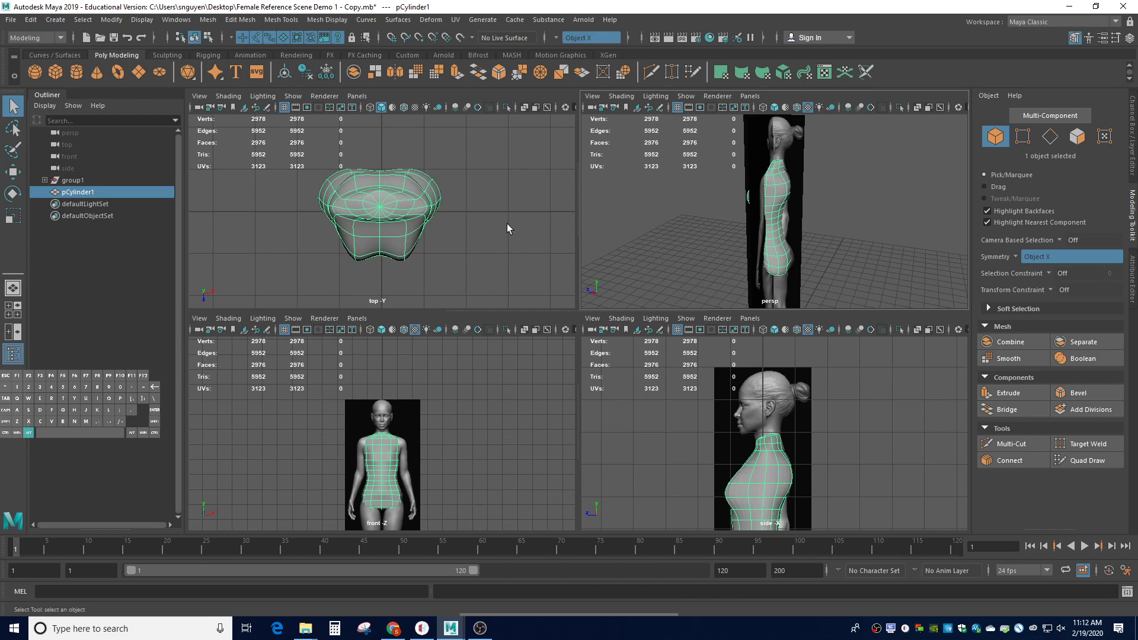
{"action": "left_click_drag", "start_coordinate": [519, 239], "coordinate": [500, 234], "text": "alt"}
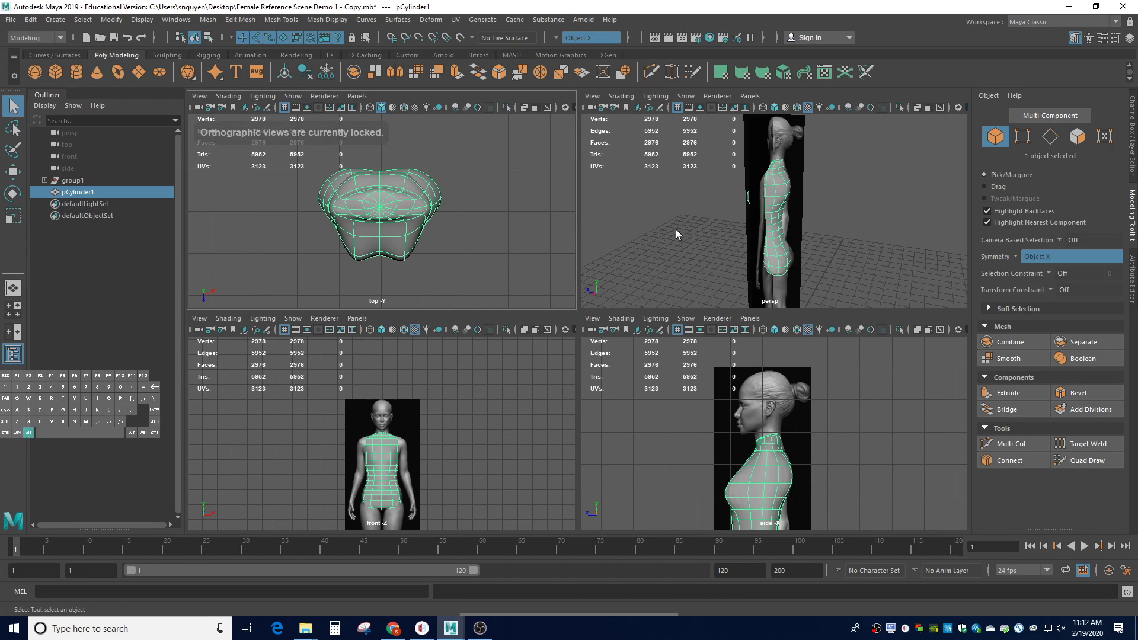
{"action": "left_click_drag", "start_coordinate": [675, 235], "coordinate": [739, 254], "text": "alt"}
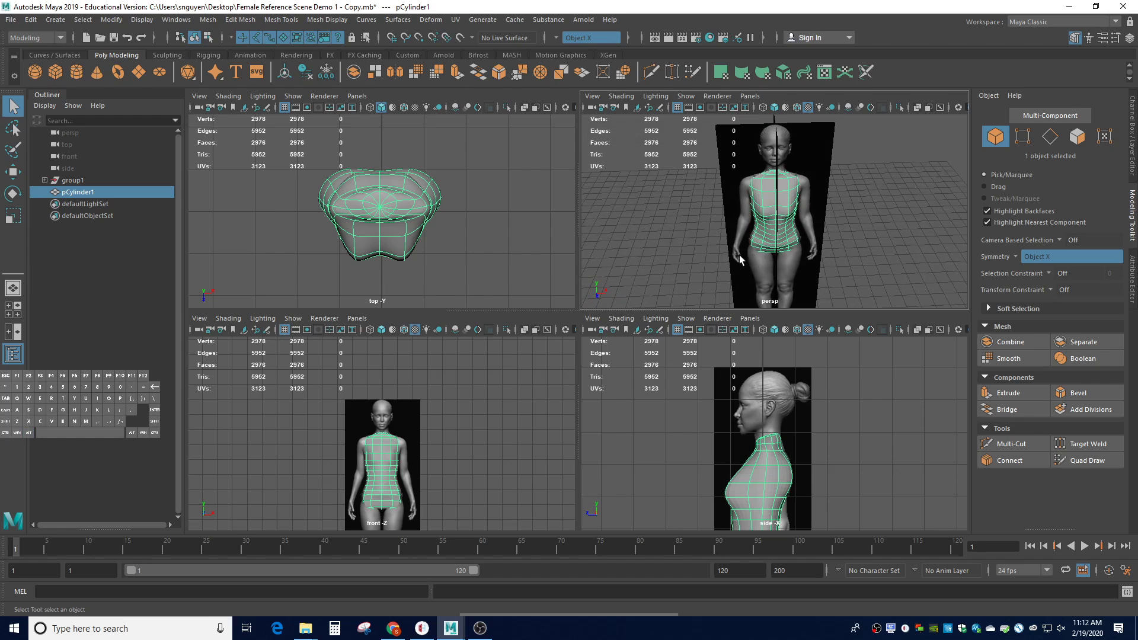
{"action": "left_click_drag", "start_coordinate": [507, 227], "coordinate": [504, 229], "text": "alt"}
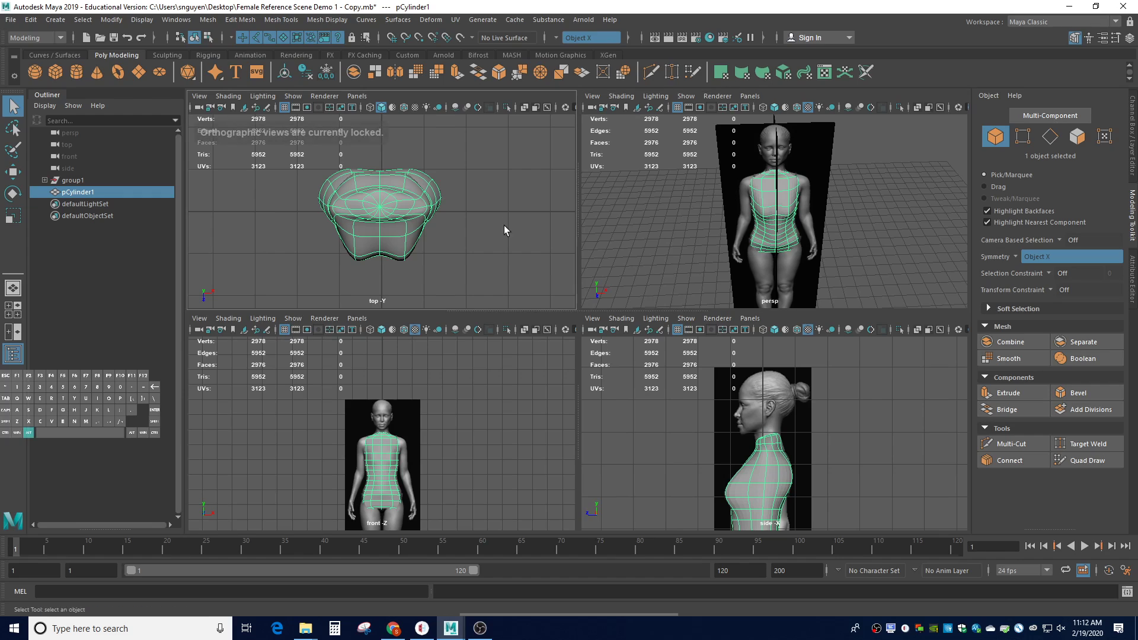
- Switch the torso to face selection and display it without smooth preview in the side view
{"action": "right_click_drag", "start_coordinate": [767, 460], "coordinate": [765, 335]}
{"action": "left_click", "coordinate": [759, 460]}
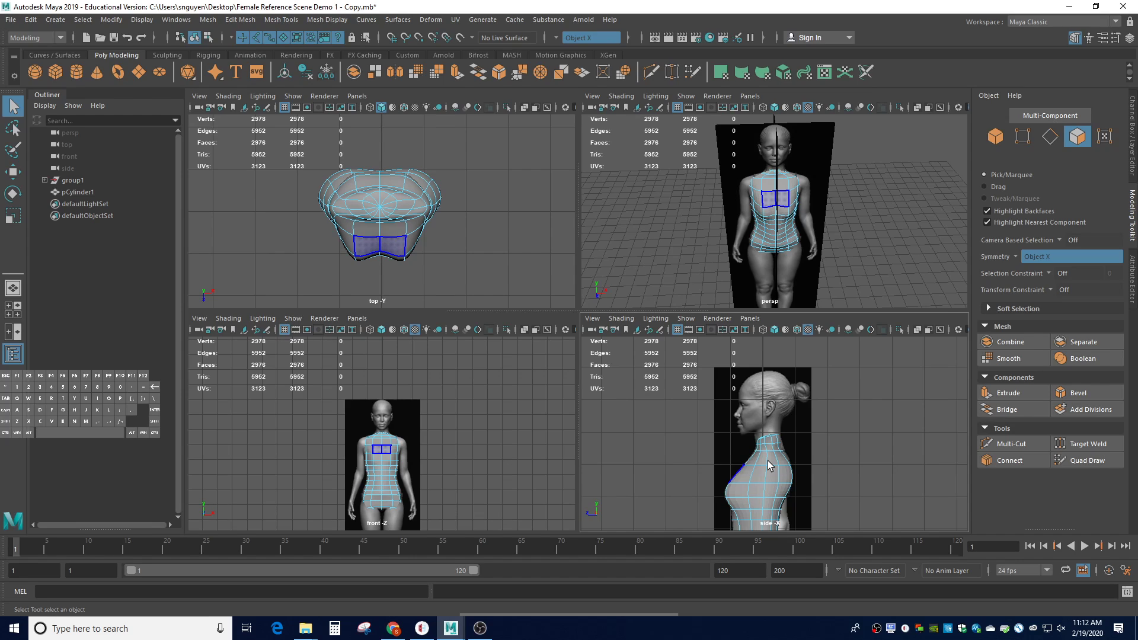
{"action": "key", "text": "1"}
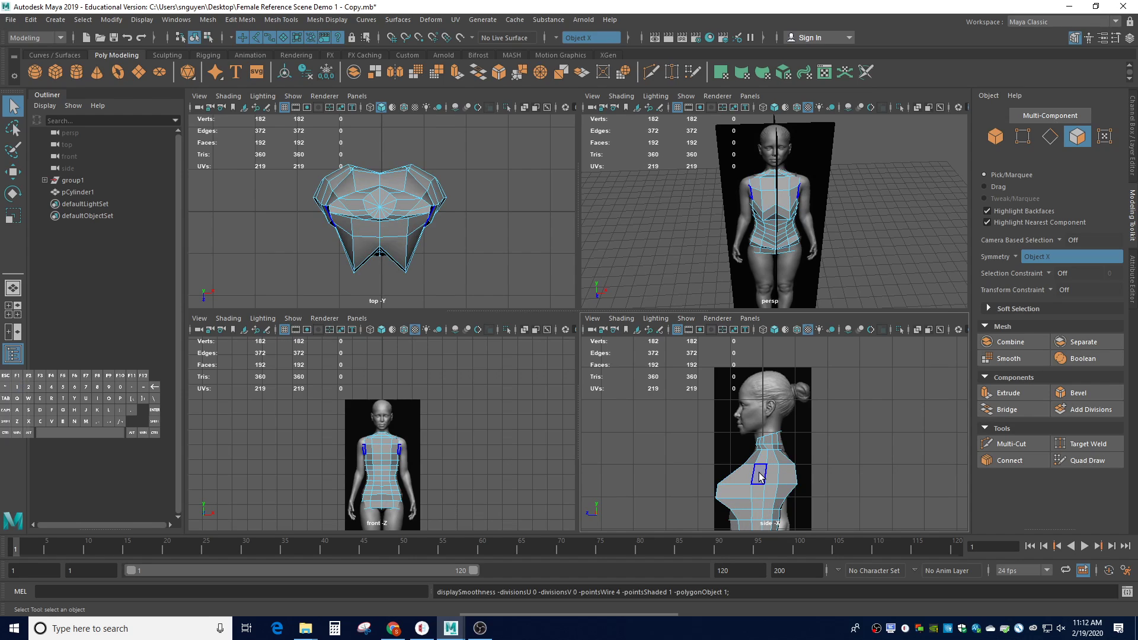
{"action": "left_click", "coordinate": [763, 479]}
{"action": "scroll", "coordinate": [784, 478], "scroll_direction": "up", "scroll_amount": 2}
{"action": "scroll", "coordinate": [787, 485], "scroll_direction": "up", "scroll_amount": 1}
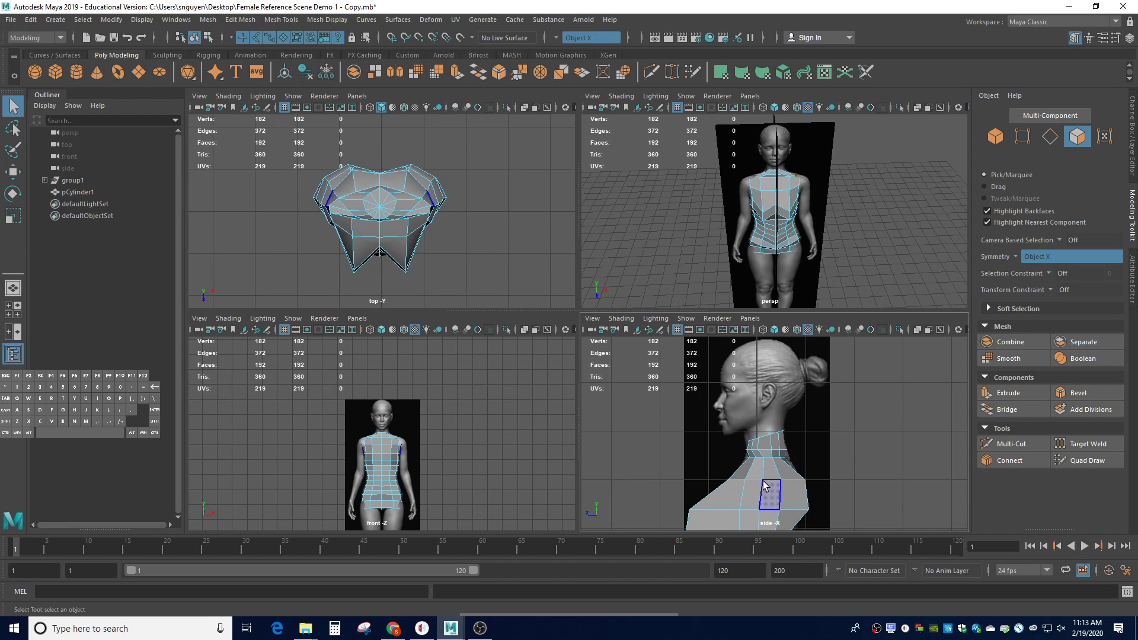
- Select the three-by-three grid of vertices on the shoulder side in vertex mode and circularize them
{"action": "right_click_drag", "start_coordinate": [766, 492], "coordinate": [713, 298]}
{"action": "left_click", "coordinate": [757, 461], "text": "shift"}
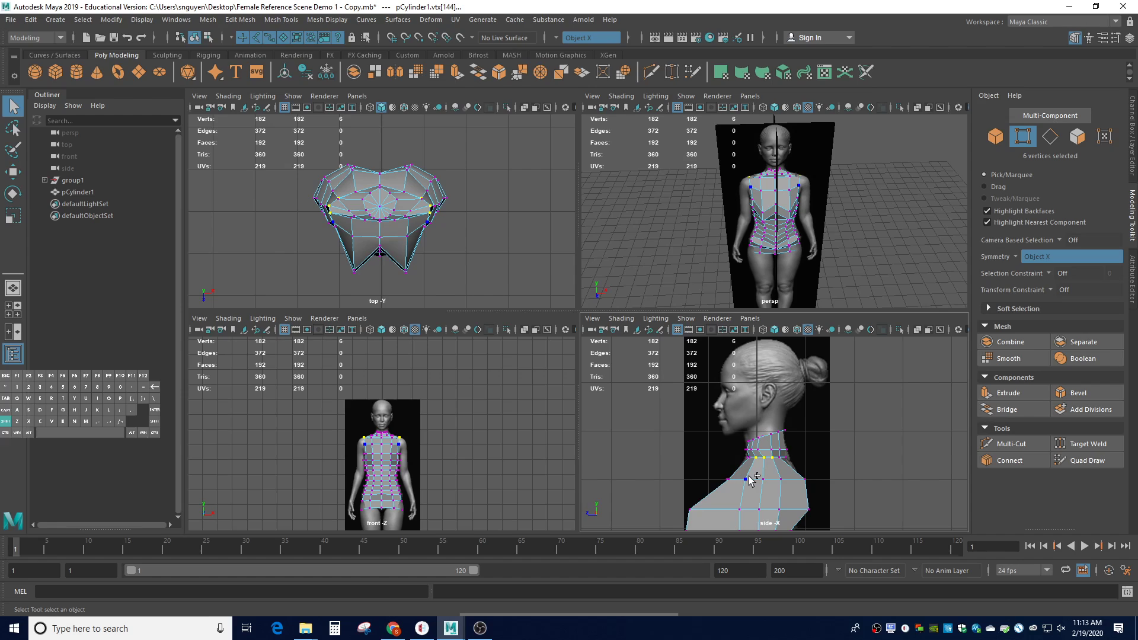
{"action": "left_click", "coordinate": [764, 479], "text": "shift"}
{"action": "left_click", "coordinate": [781, 479], "text": "shift"}
{"action": "left_click", "coordinate": [740, 510], "text": "shift"}
{"action": "left_click", "coordinate": [759, 510], "text": "shift"}
{"action": "left_click", "coordinate": [779, 508], "text": "shift"}
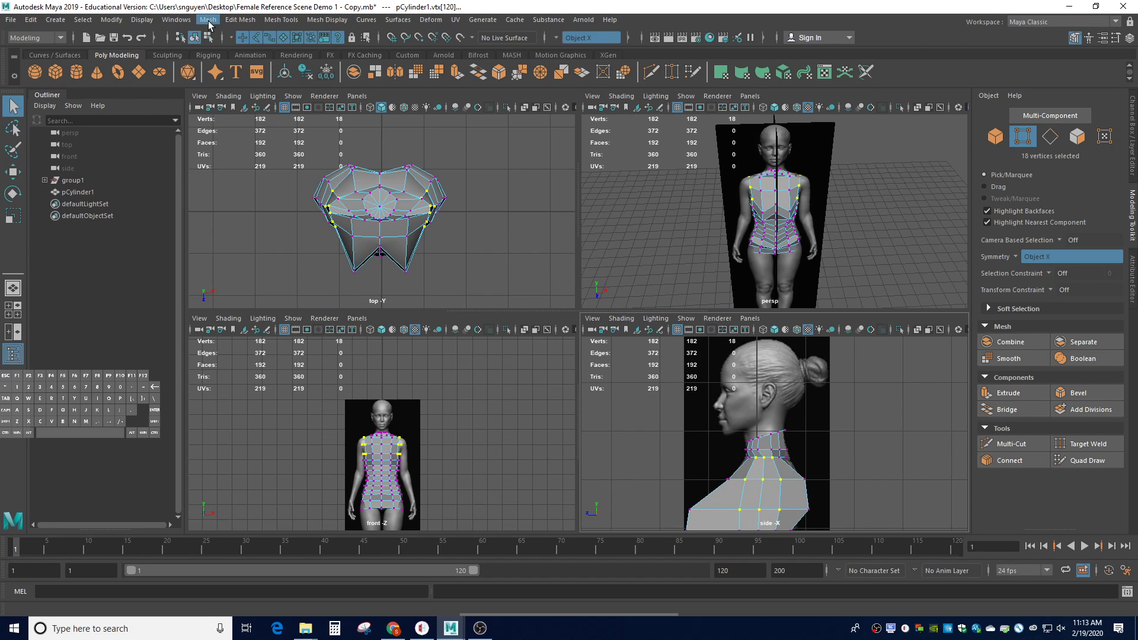
{"action": "left_click", "coordinate": [239, 21]}
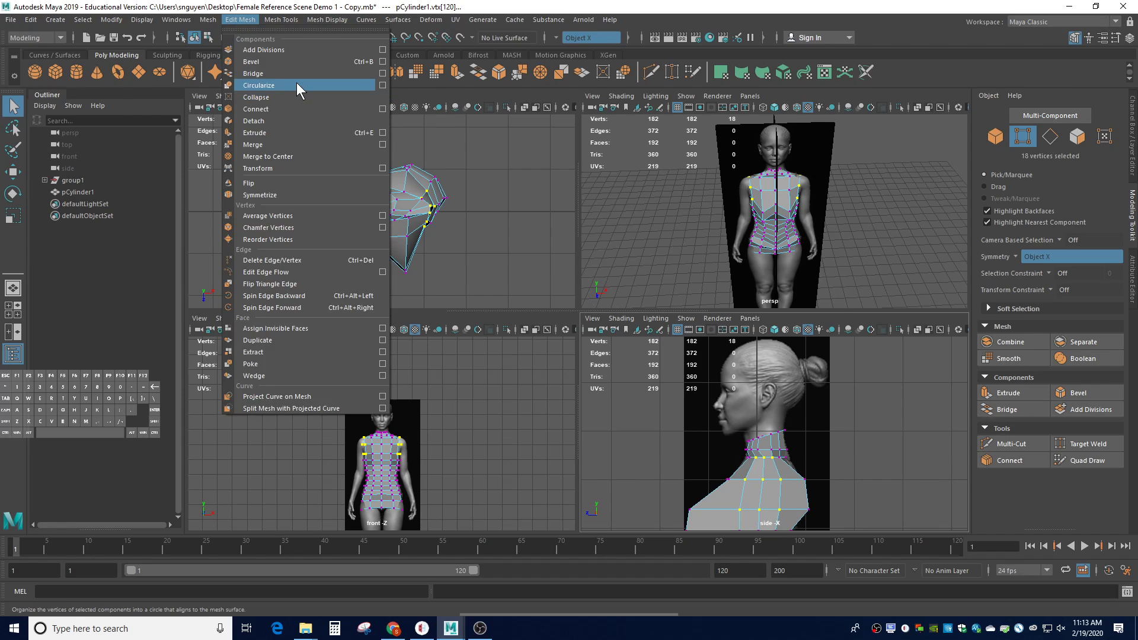
{"action": "left_click", "coordinate": [276, 85]}
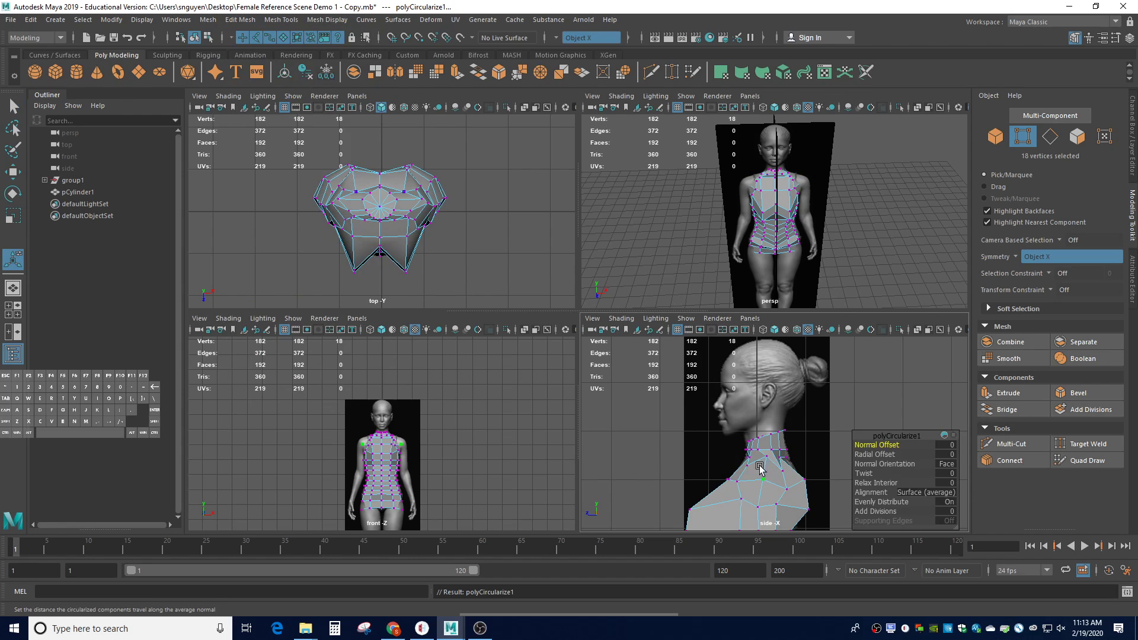
- Reselect the circularized shoulder vertices with their centre vertex and rotate them around X until the ring's edges stand upright in side view
{"action": "scroll", "coordinate": [765, 489], "scroll_direction": "down", "scroll_amount": 3}
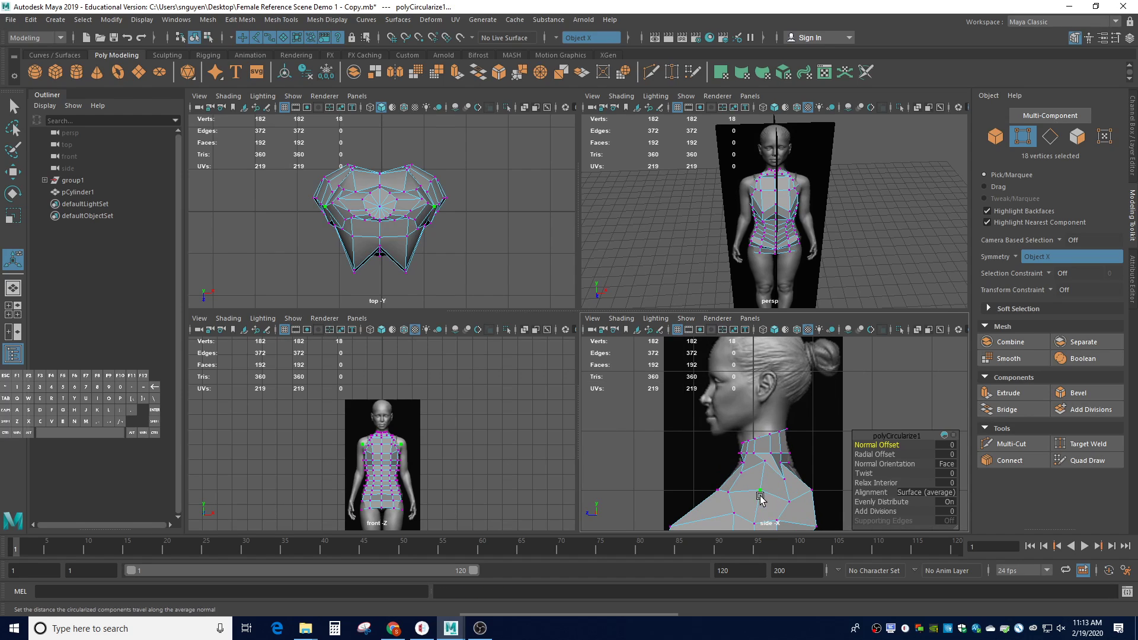
{"action": "scroll", "coordinate": [752, 502], "scroll_direction": "up", "scroll_amount": 4}
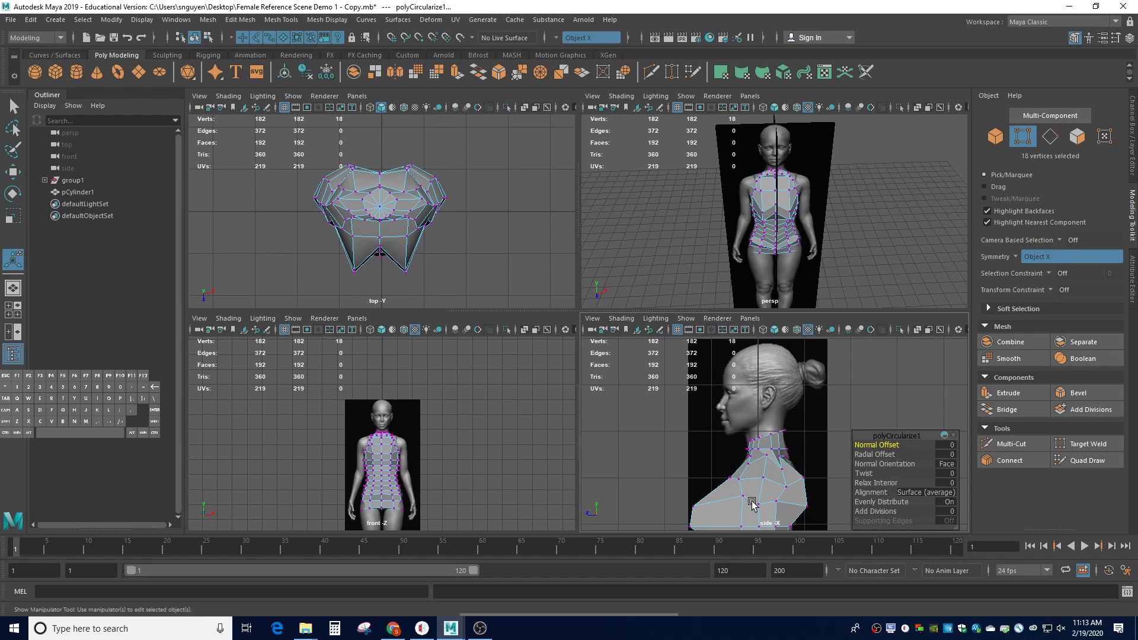
{"action": "left_click", "coordinate": [757, 502]}
{"action": "left_click", "coordinate": [777, 501], "text": "shift"}
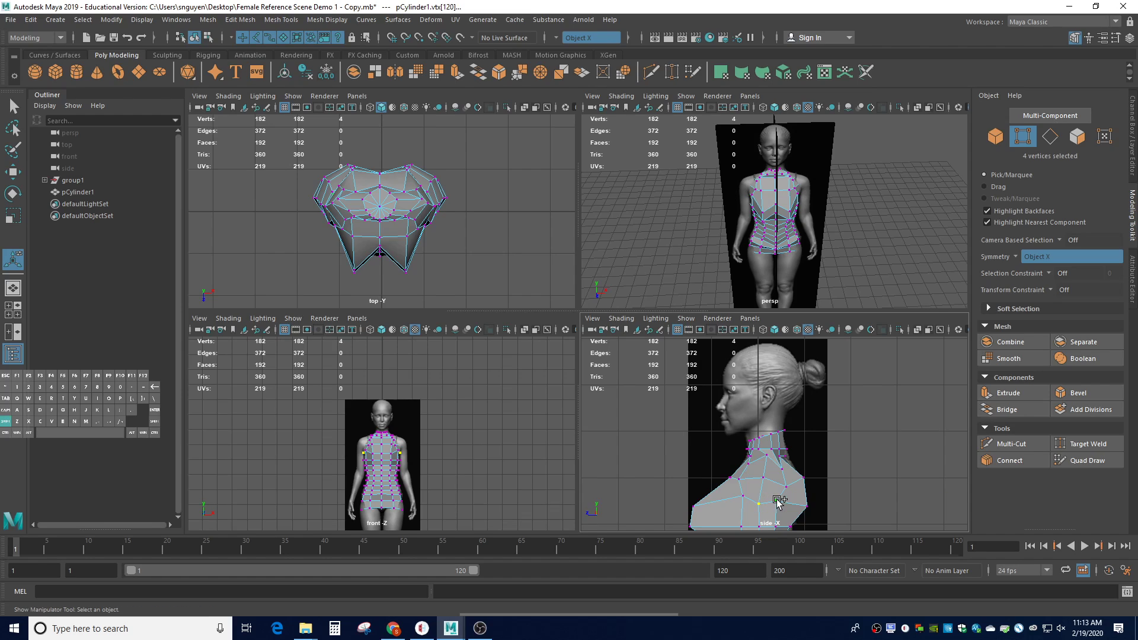
{"action": "left_click", "coordinate": [763, 478], "text": "shift"}
{"action": "left_click", "coordinate": [786, 487], "text": "shift"}
{"action": "left_click", "coordinate": [783, 469], "text": "shift"}
{"action": "left_click", "coordinate": [768, 455], "text": "shift"}
{"action": "left_click", "coordinate": [749, 464], "text": "shift"}
{"action": "left_click", "coordinate": [740, 479], "text": "shift"}
{"action": "left_click", "coordinate": [744, 495], "text": "shift"}
{"action": "key", "text": "e"}
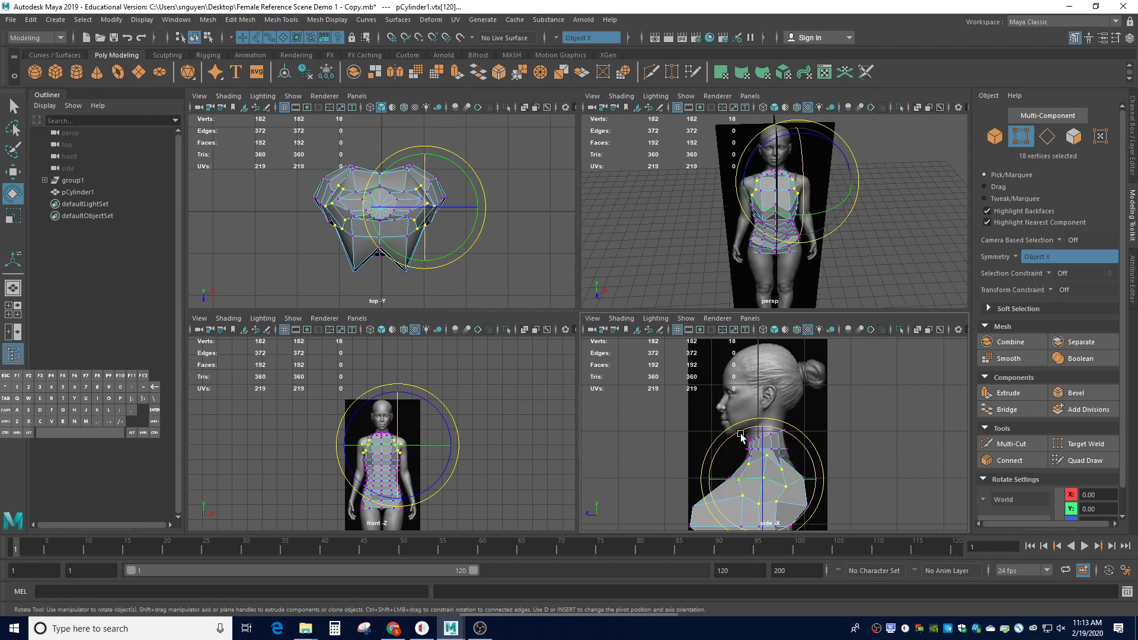
{"action": "left_click_drag", "start_coordinate": [738, 436], "coordinate": [728, 437]}
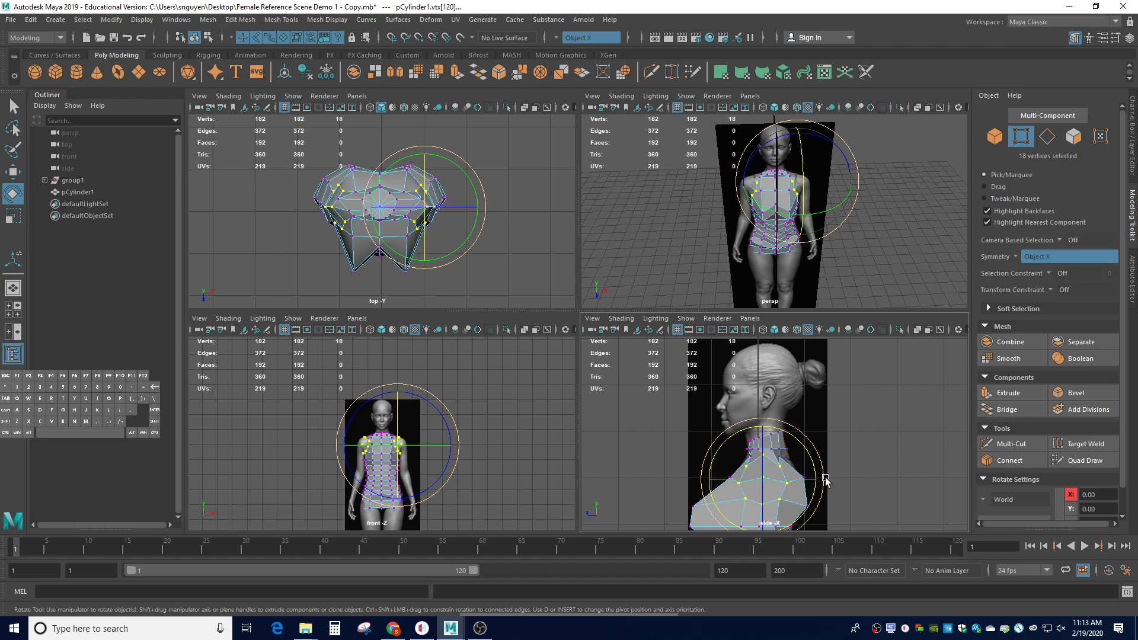
- Lower the shoulder ring's centre vertex to about Y 10.89 and its top vertex to about Y 11.39
{"action": "left_click", "coordinate": [778, 472]}
{"action": "key", "text": "w"}
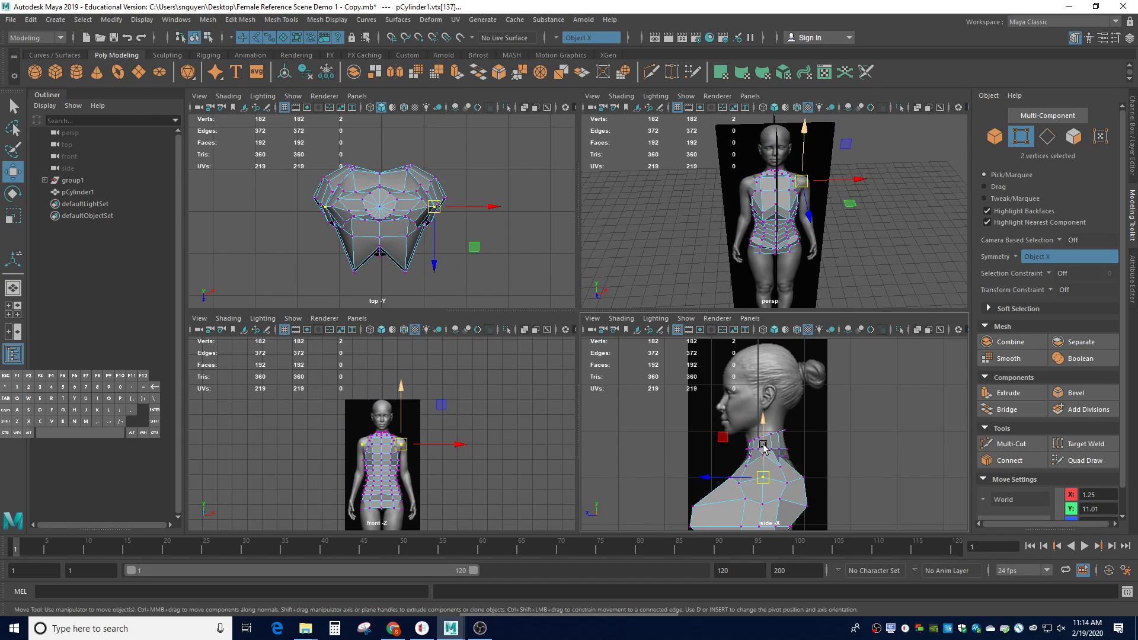
{"action": "left_click_drag", "start_coordinate": [763, 445], "coordinate": [763, 451]}
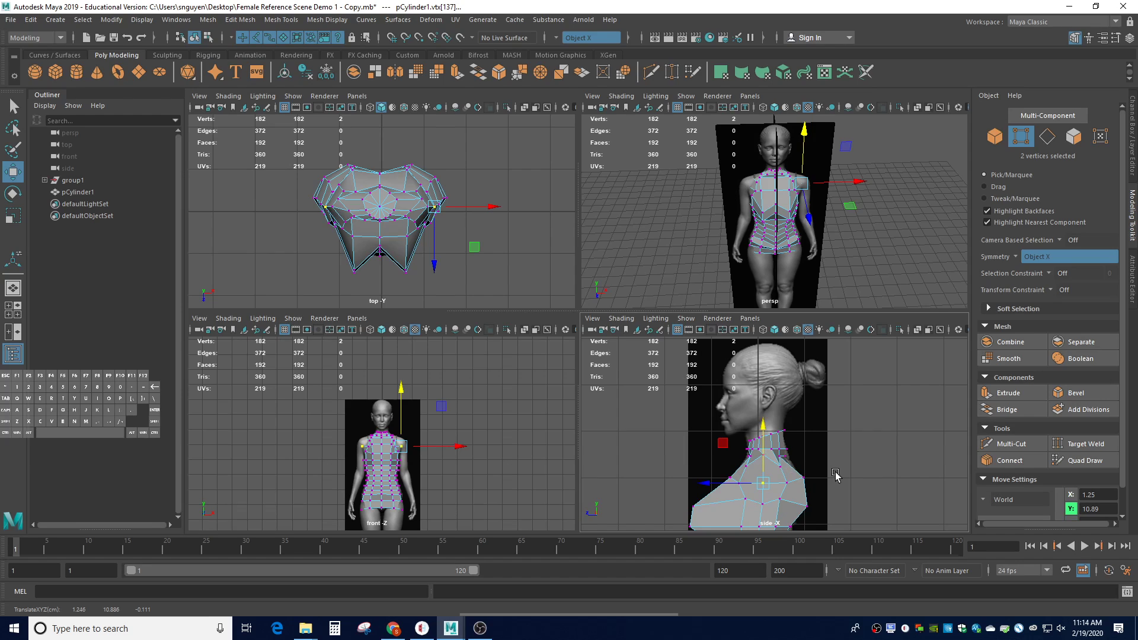
{"action": "left_click", "coordinate": [853, 474]}
{"action": "left_click", "coordinate": [763, 440]}
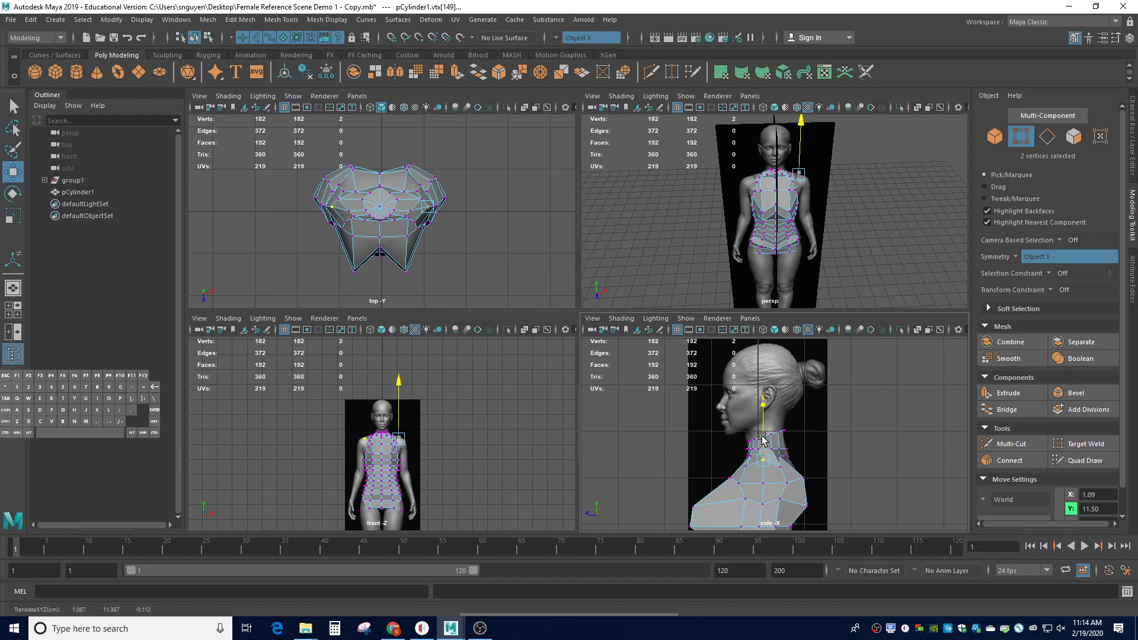
{"action": "left_click_drag", "start_coordinate": [762, 436], "coordinate": [762, 437]}
{"action": "scroll", "coordinate": [781, 498], "scroll_direction": "up", "scroll_amount": 2}
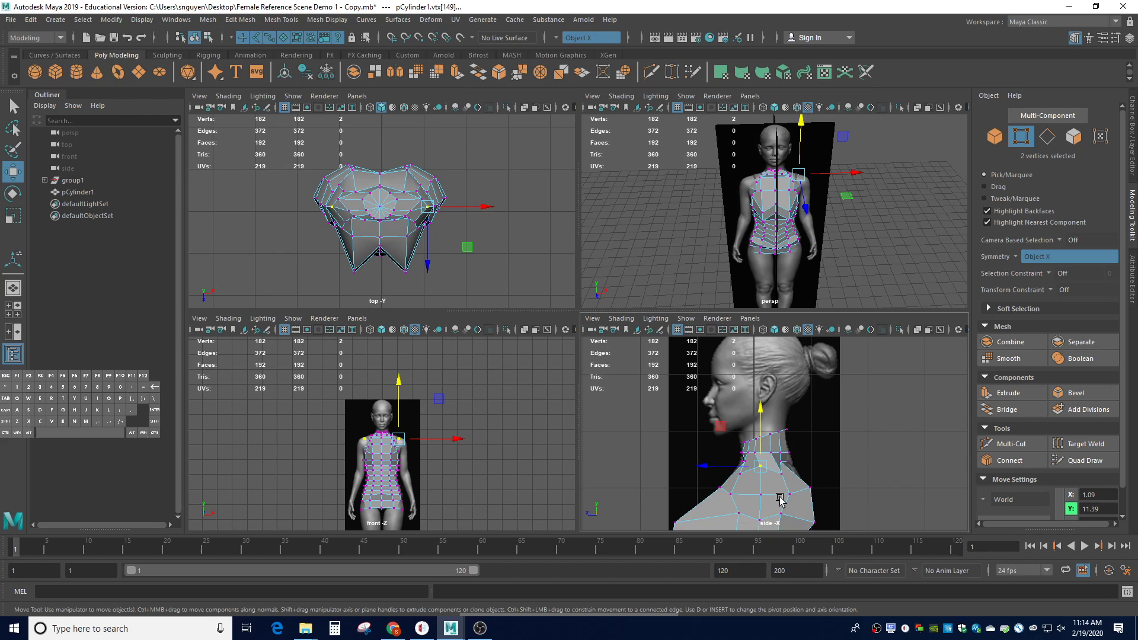
- Match the shoulder ring's upper rear and rear vertices to the centre vertex by setting their X position to 1.25
{"action": "left_click", "coordinate": [759, 495]}
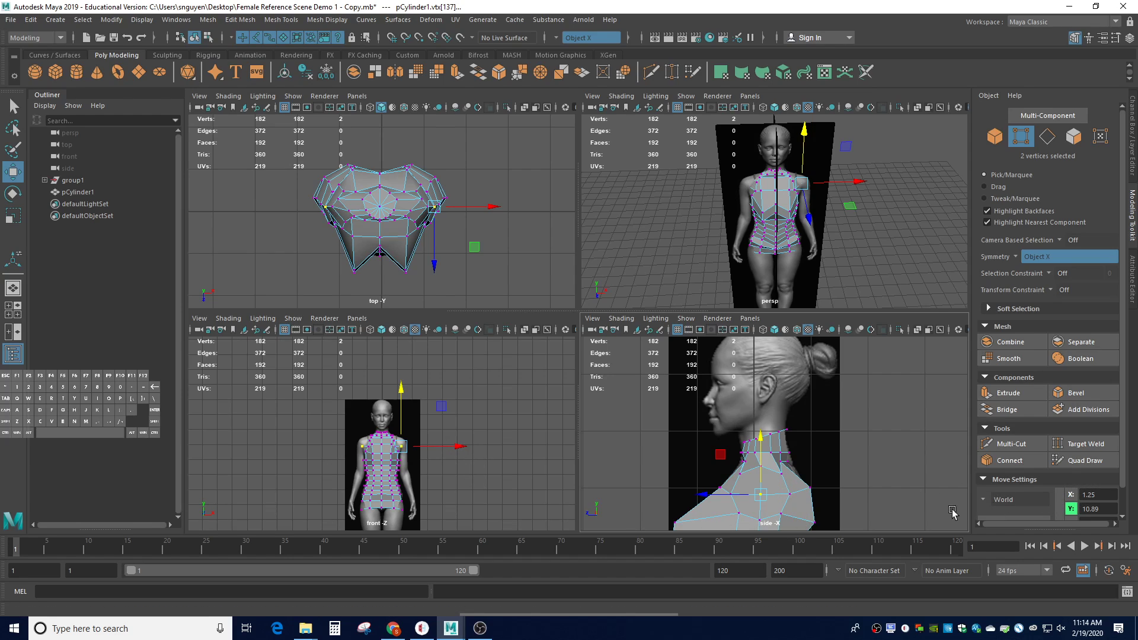
{"action": "left_click", "coordinate": [777, 473]}
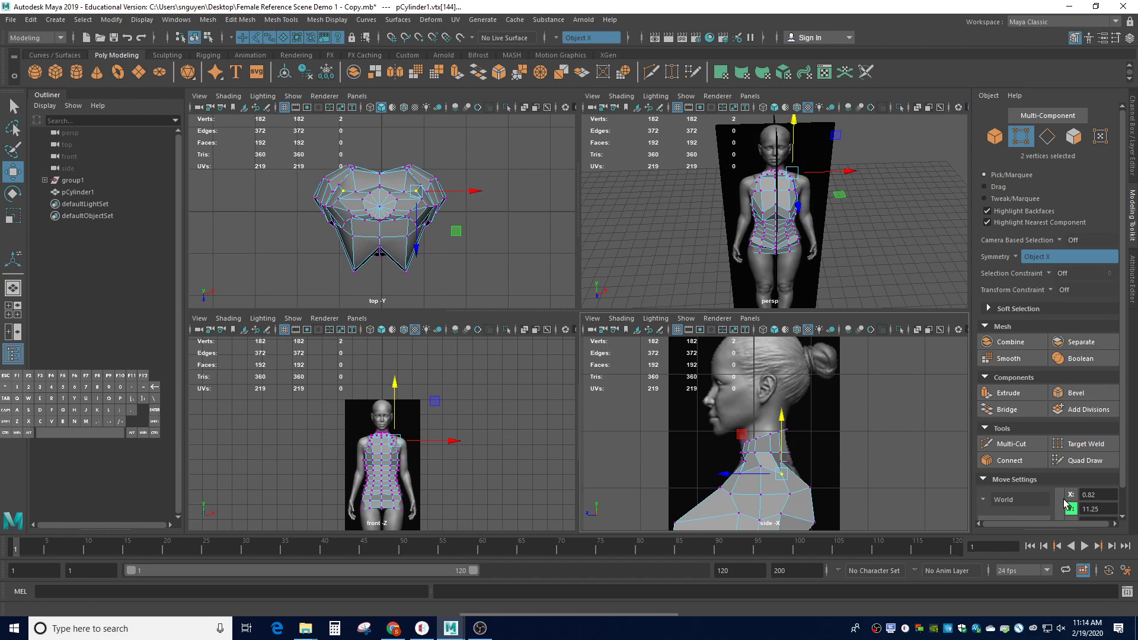
{"action": "left_click", "coordinate": [1090, 495]}
{"action": "left_click", "coordinate": [790, 493]}
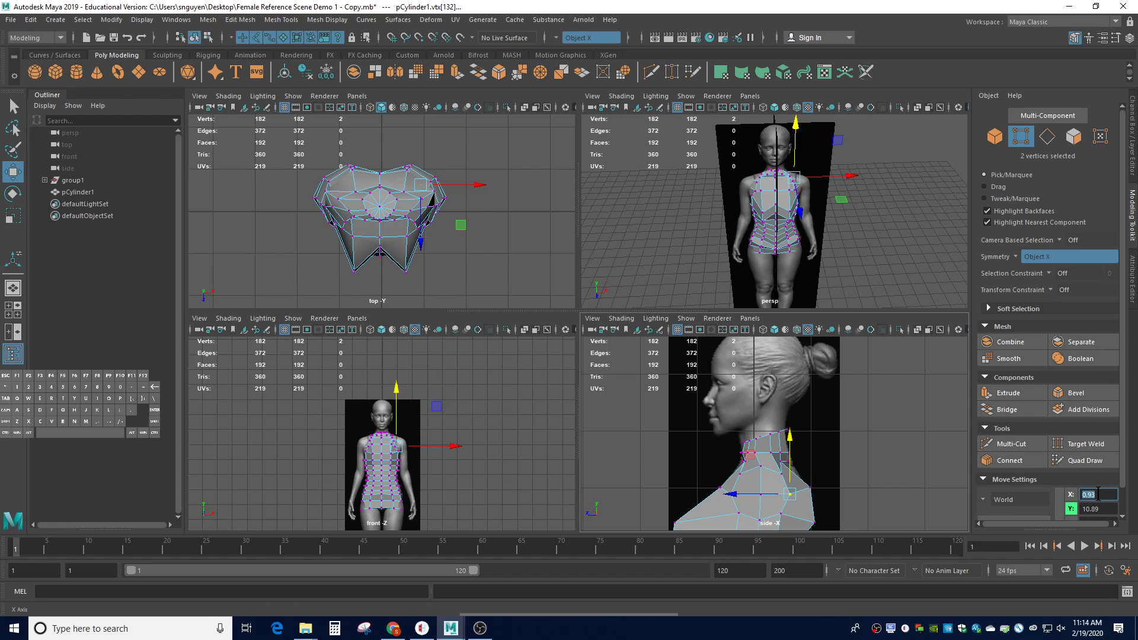
{"action": "key", "text": "Return"}
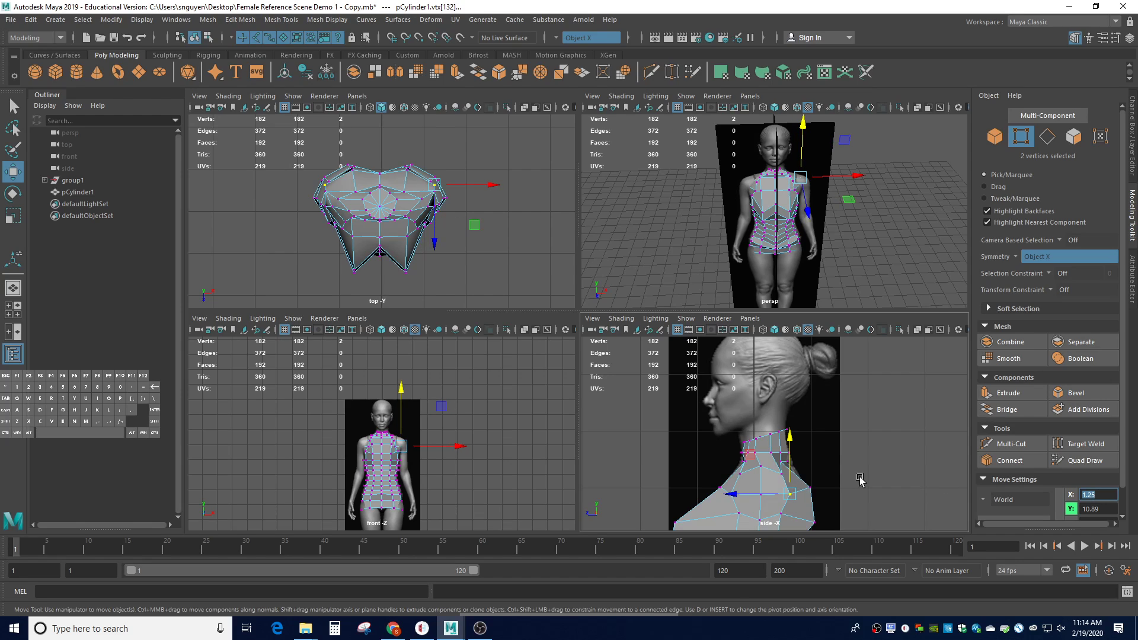
- Set the X position of the shoulder ring's top vertex to 1.25
{"action": "left_click", "coordinate": [759, 471]}
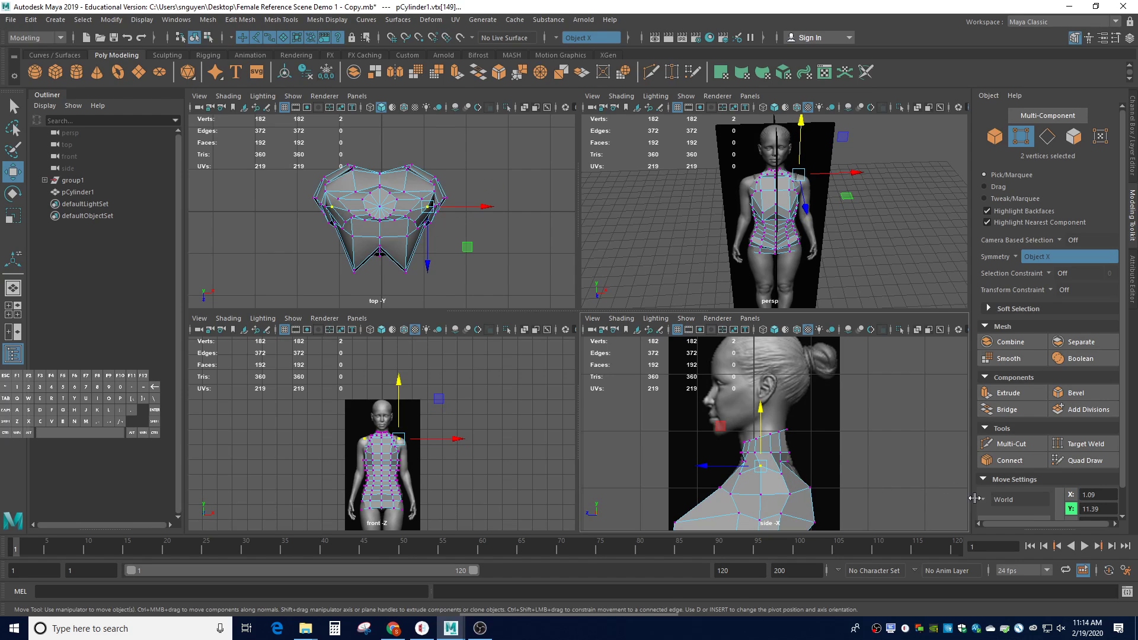
{"action": "left_click", "coordinate": [1110, 496]}
{"action": "type", "text": "1.2"}
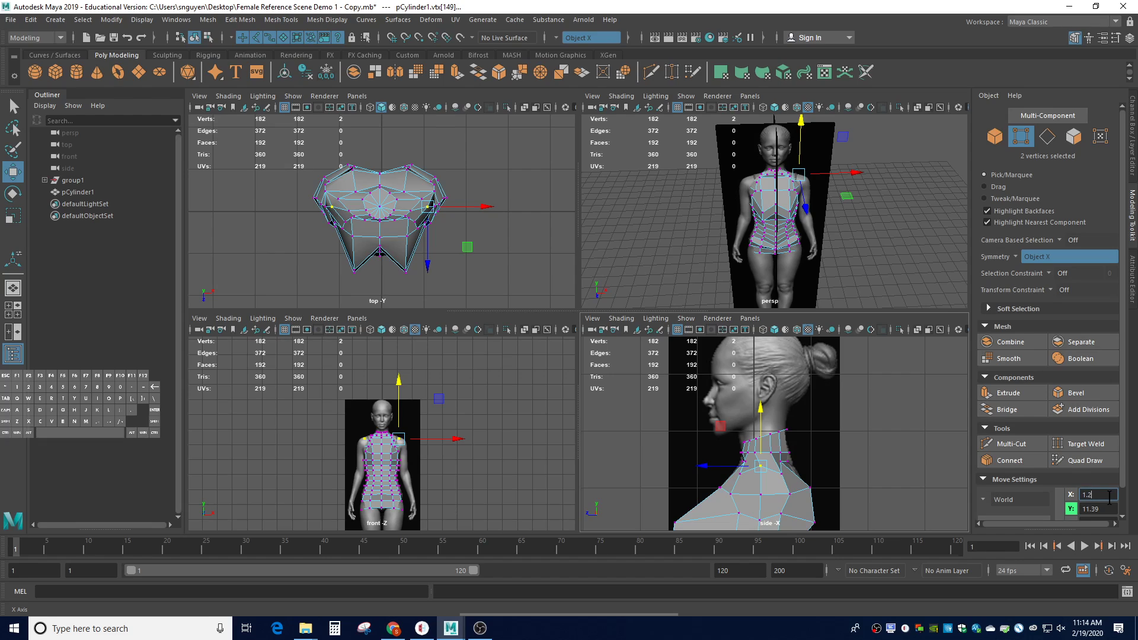
{"action": "type", "text": "5"}
{"action": "key", "text": "Return"}
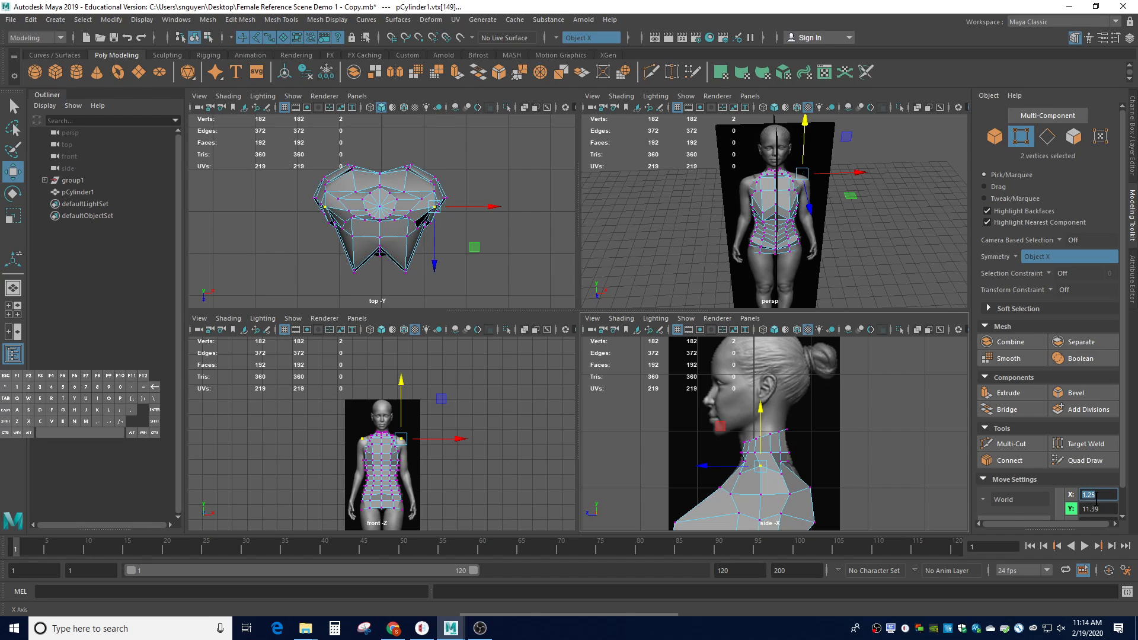
- Set the X position of the shoulder ring's upper front vertex to 1.25
{"action": "double_click", "coordinate": [740, 473]}
{"action": "left_click", "coordinate": [764, 482]}
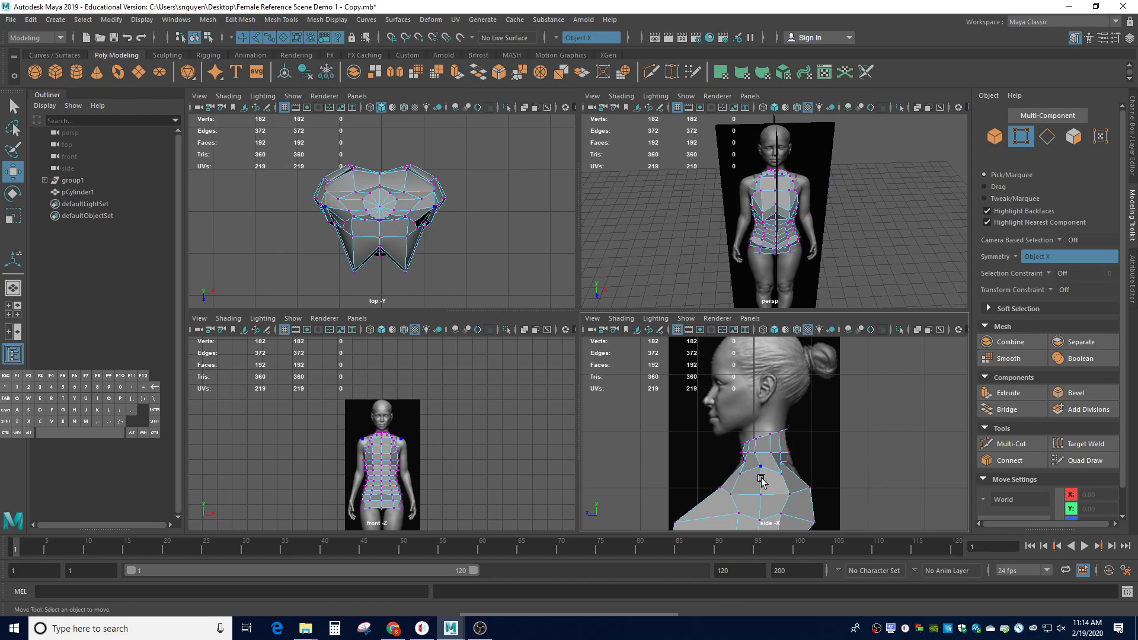
{"action": "left_click", "coordinate": [740, 473]}
{"action": "left_click", "coordinate": [1096, 494]}
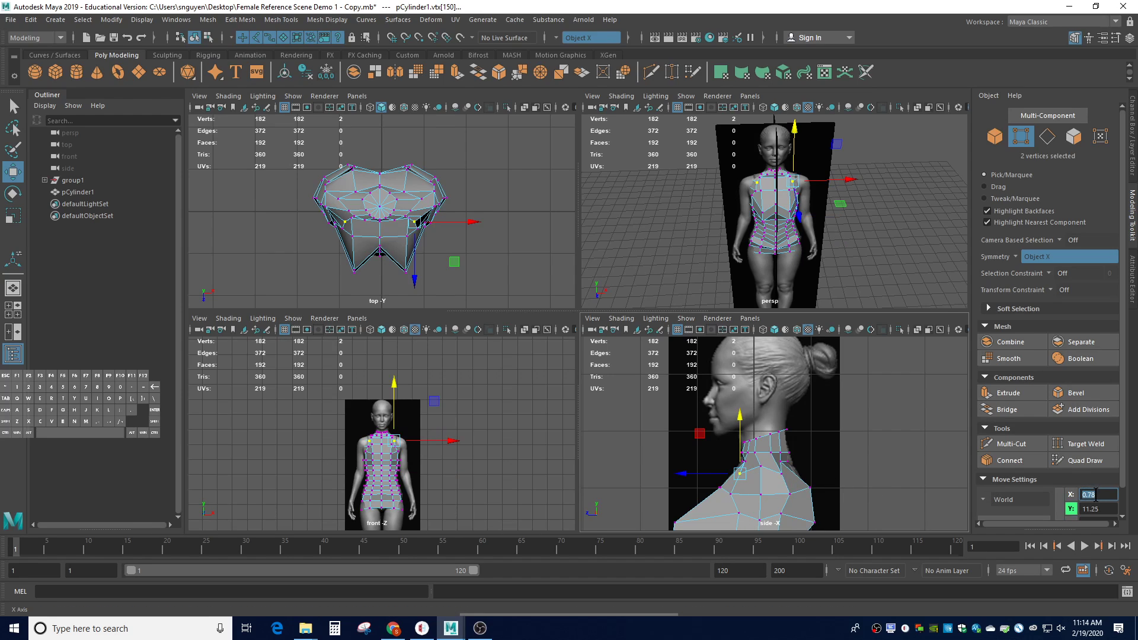
{"action": "type", "text": "1.25"}
{"action": "key", "text": "Return"}
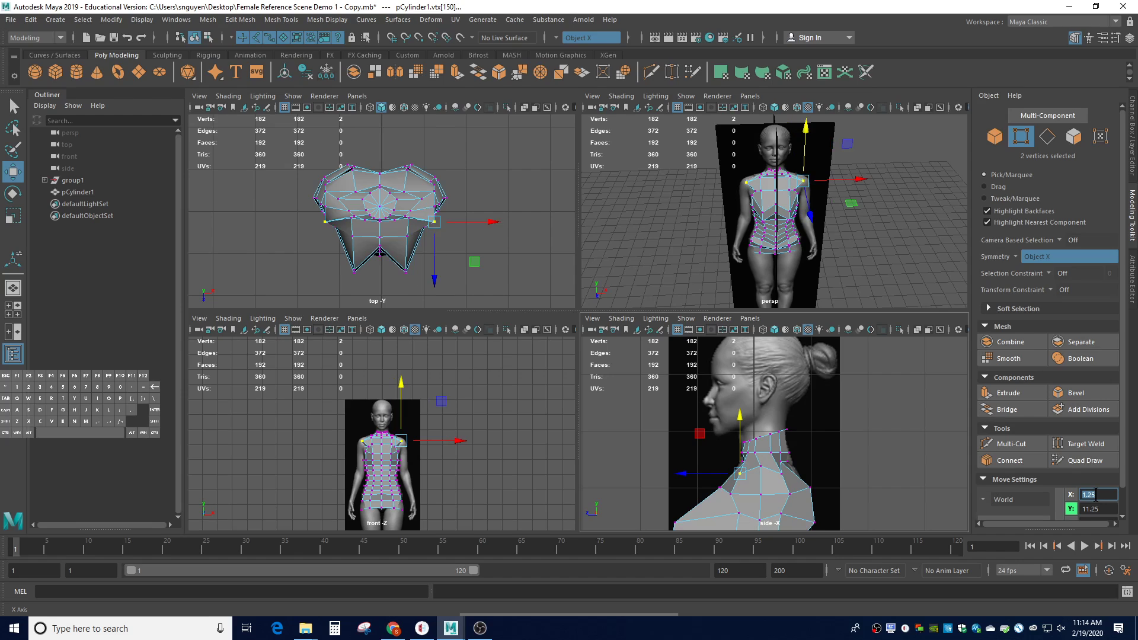
- Set the X position of the shoulder ring's front and lower front vertices to 1.25
{"action": "left_click", "coordinate": [729, 492]}
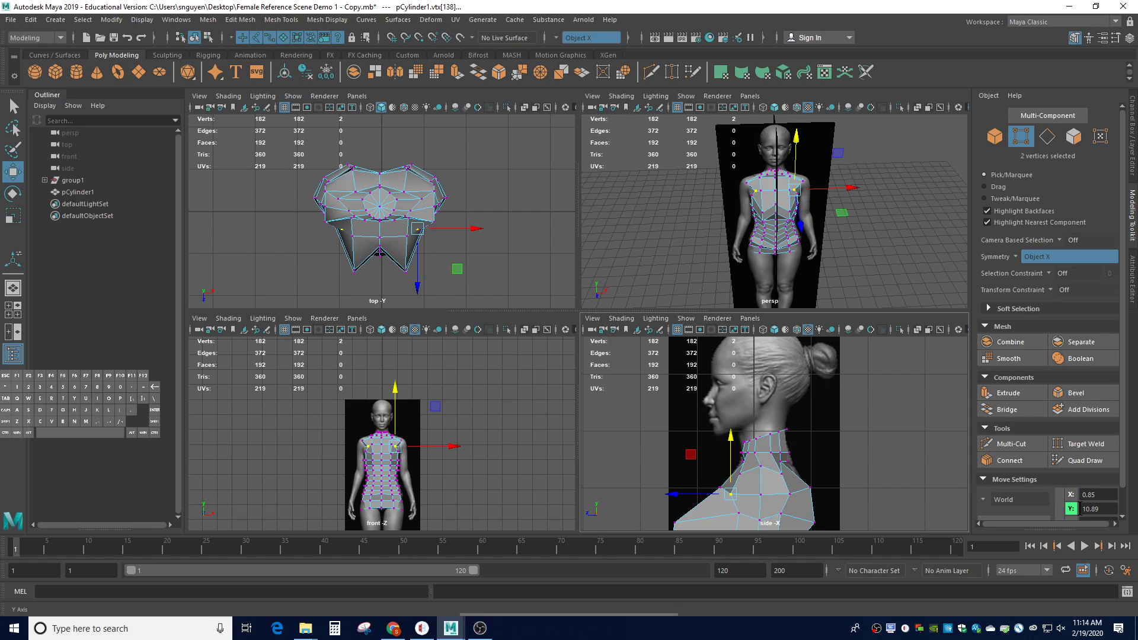
{"action": "left_click", "coordinate": [1092, 495]}
{"action": "type", "text": "1.25"}
{"action": "key", "text": "Return"}
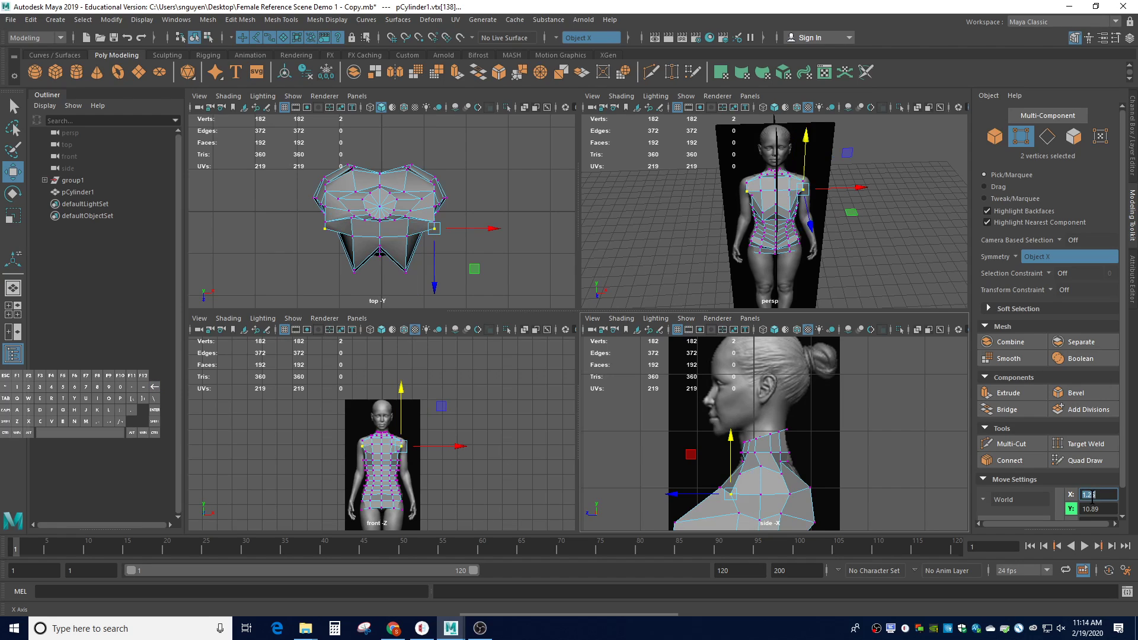
{"action": "left_click", "coordinate": [739, 513]}
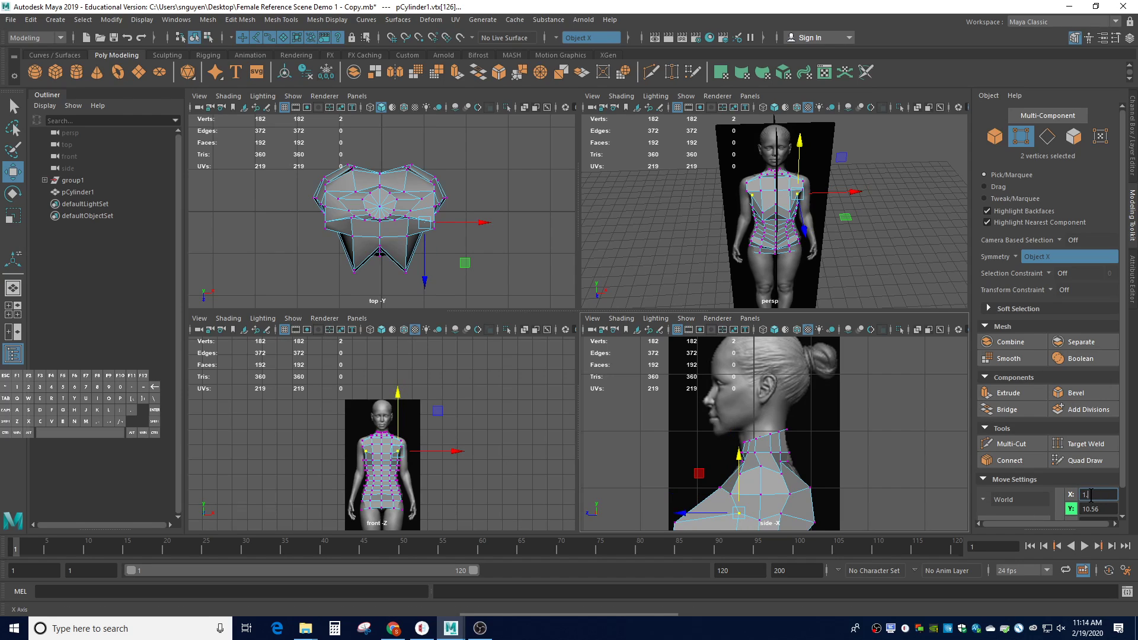
{"action": "key", "text": "Return"}
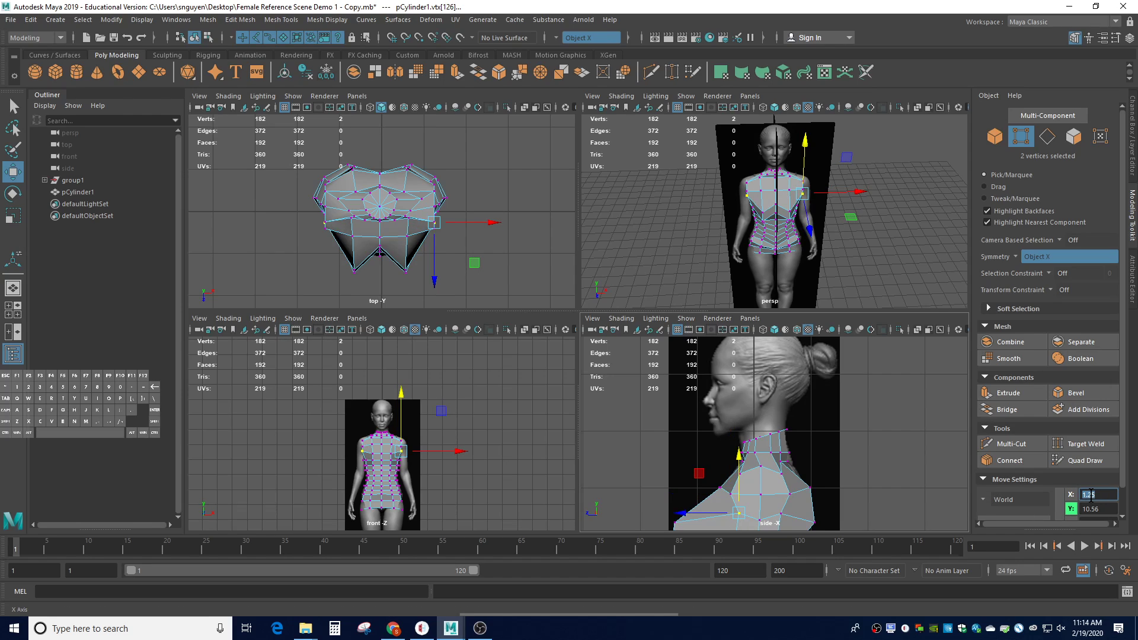
- Set the X position of the shoulder ring's bottom and lower rear vertices to 1.25
{"action": "left_click", "coordinate": [761, 522]}
{"action": "left_click", "coordinate": [1112, 495]}
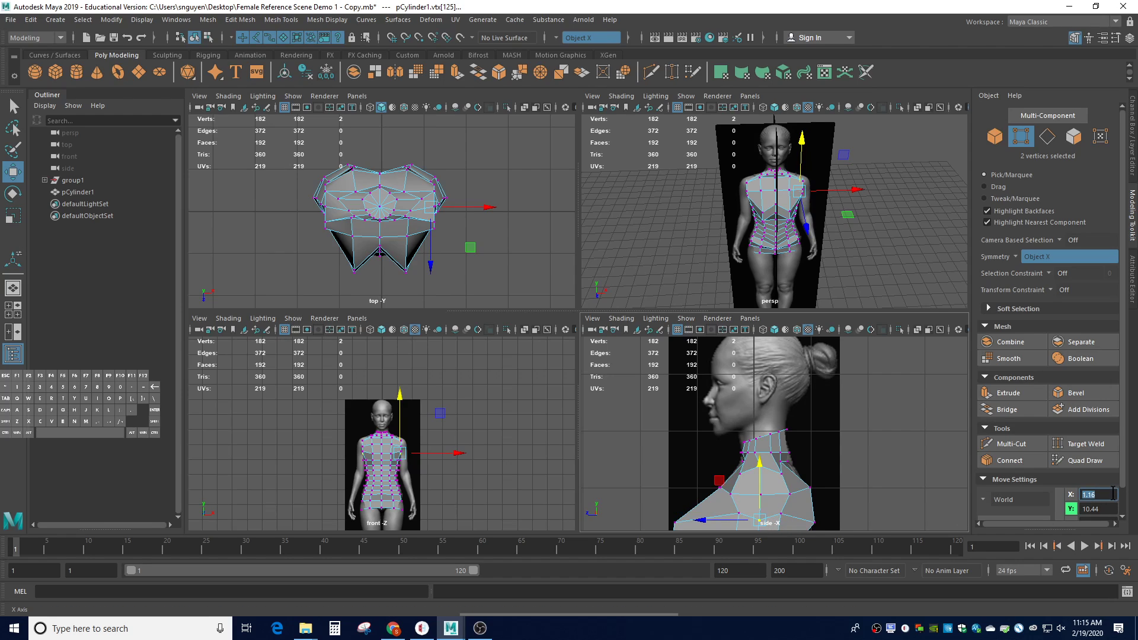
{"action": "type", "text": "1.25"}
{"action": "key", "text": "Return"}
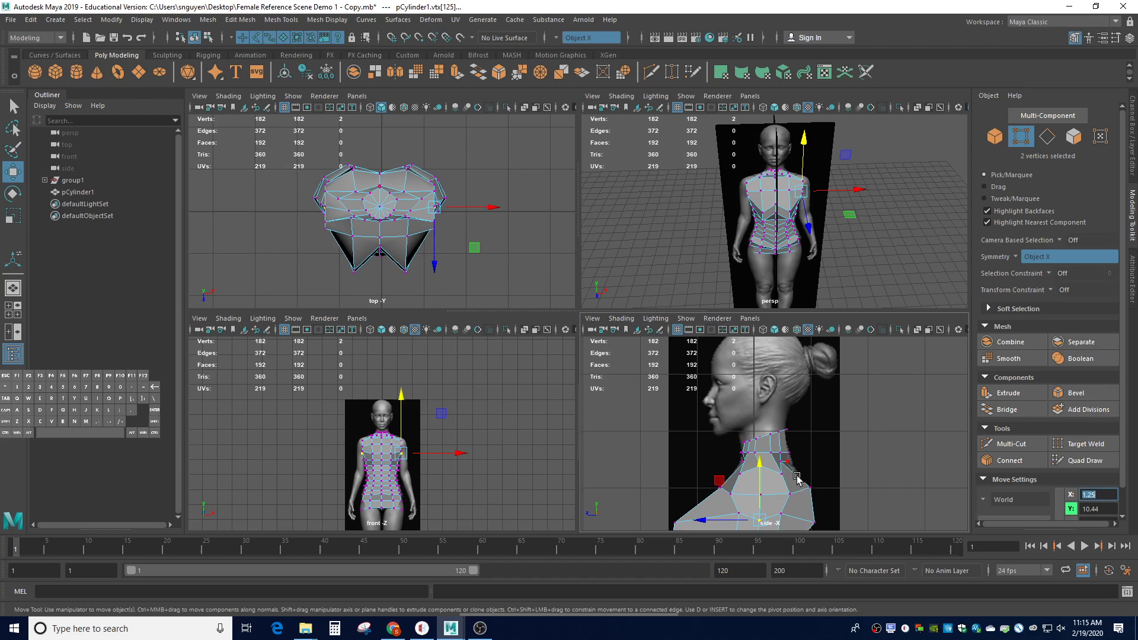
{"action": "left_click", "coordinate": [790, 519]}
{"action": "left_click", "coordinate": [1092, 495]}
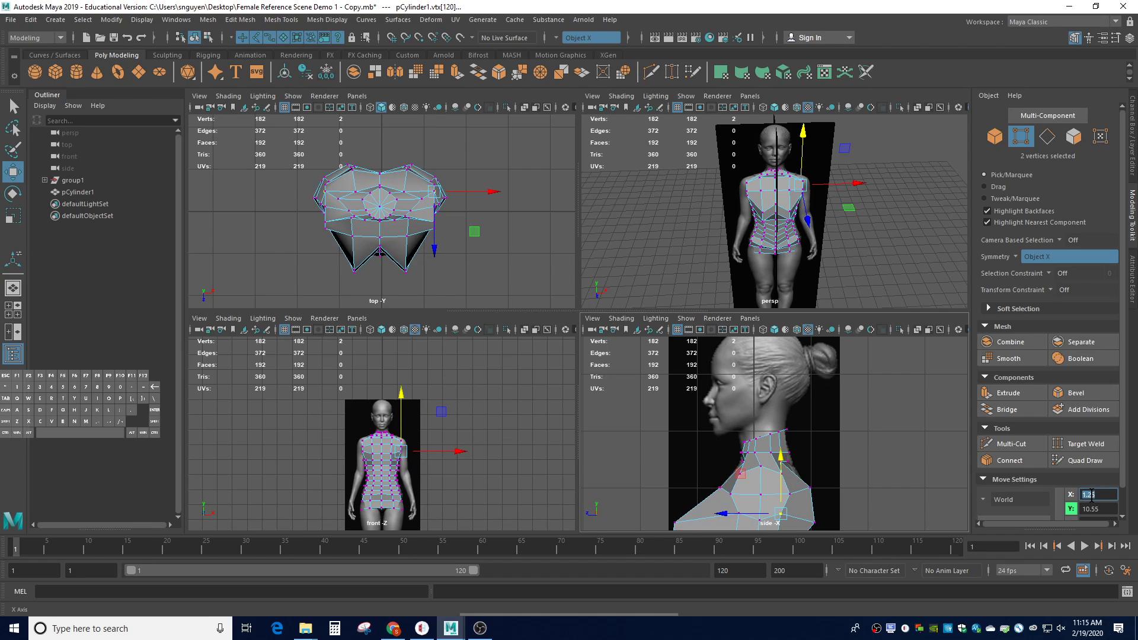
{"action": "key", "text": "Return"}
- Examine the shoulder ring's vertices one by one to check that they share the same X position
{"action": "left_click", "coordinate": [794, 497]}
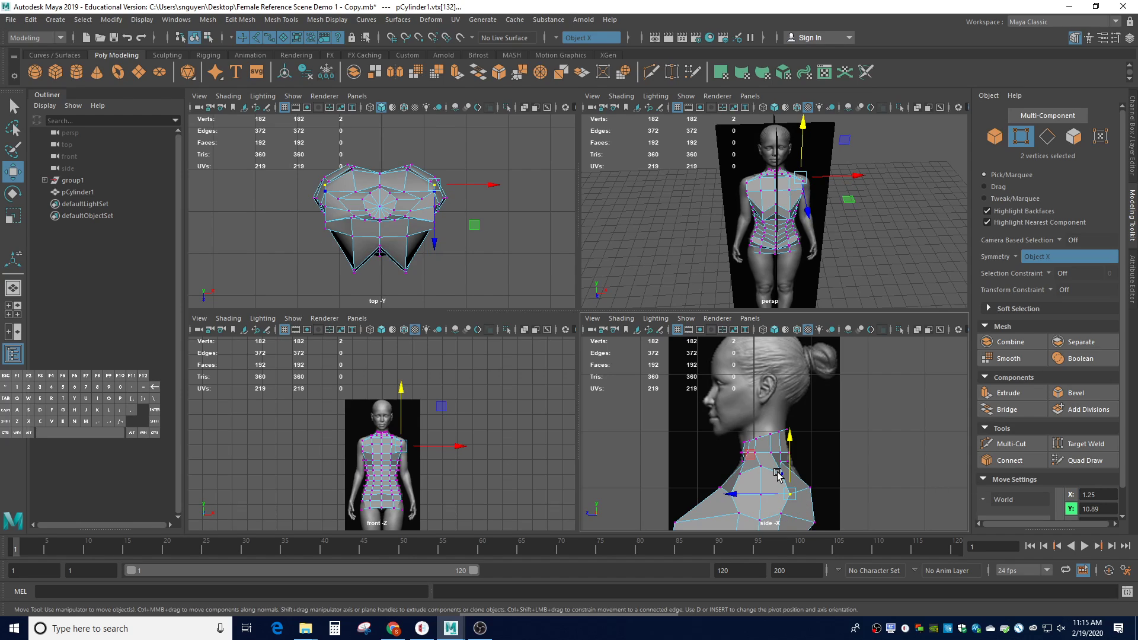
{"action": "left_click", "coordinate": [759, 493]}
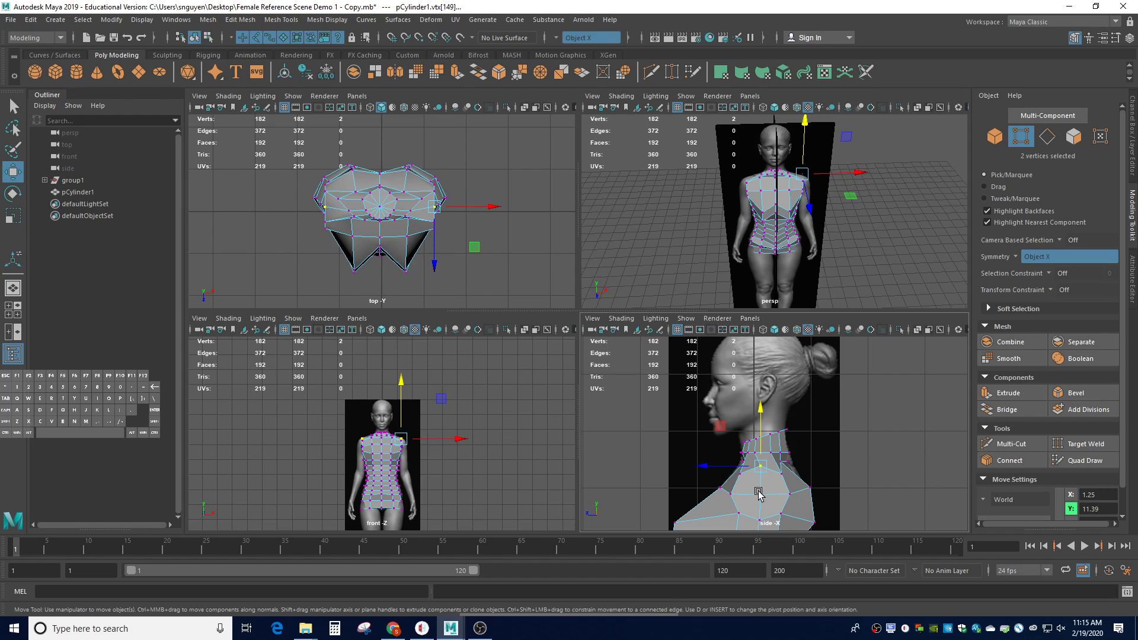
{"action": "scroll", "coordinate": [430, 455], "scroll_direction": "up", "scroll_amount": 5}
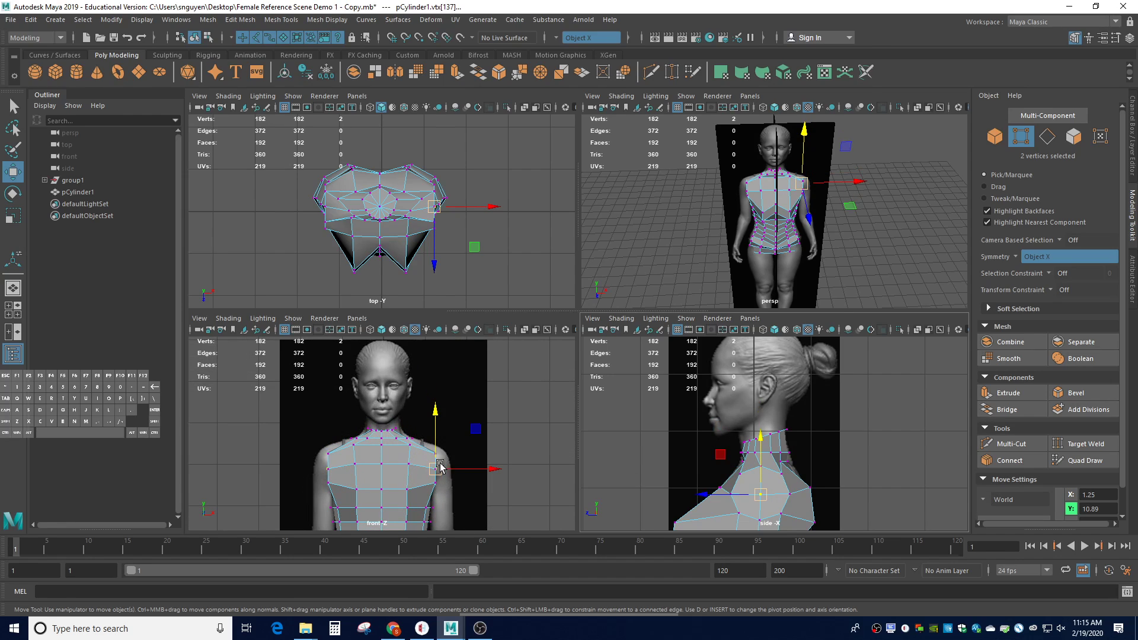
{"action": "left_click", "coordinate": [782, 475]}
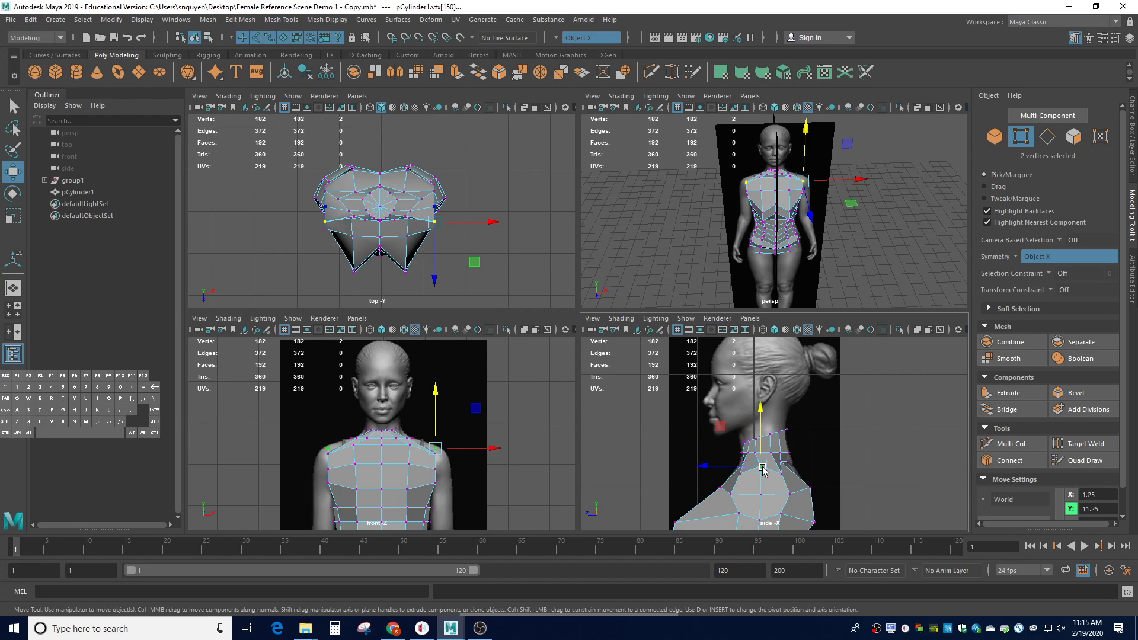
{"action": "left_click", "coordinate": [763, 500]}
{"action": "left_click", "coordinate": [763, 497]}
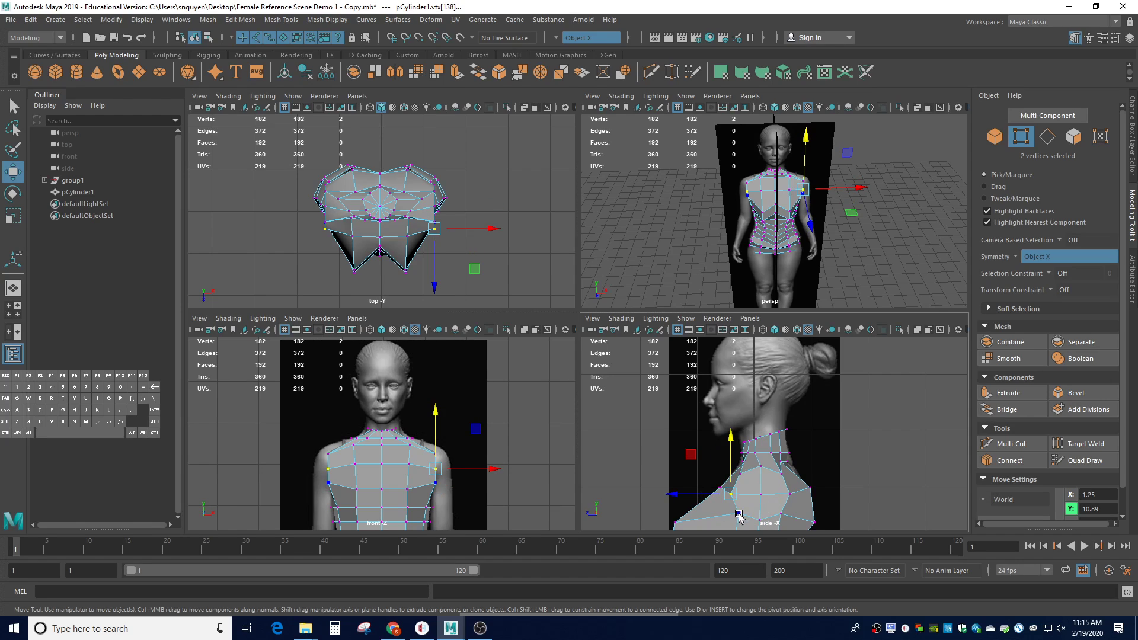
{"action": "left_click", "coordinate": [760, 519]}
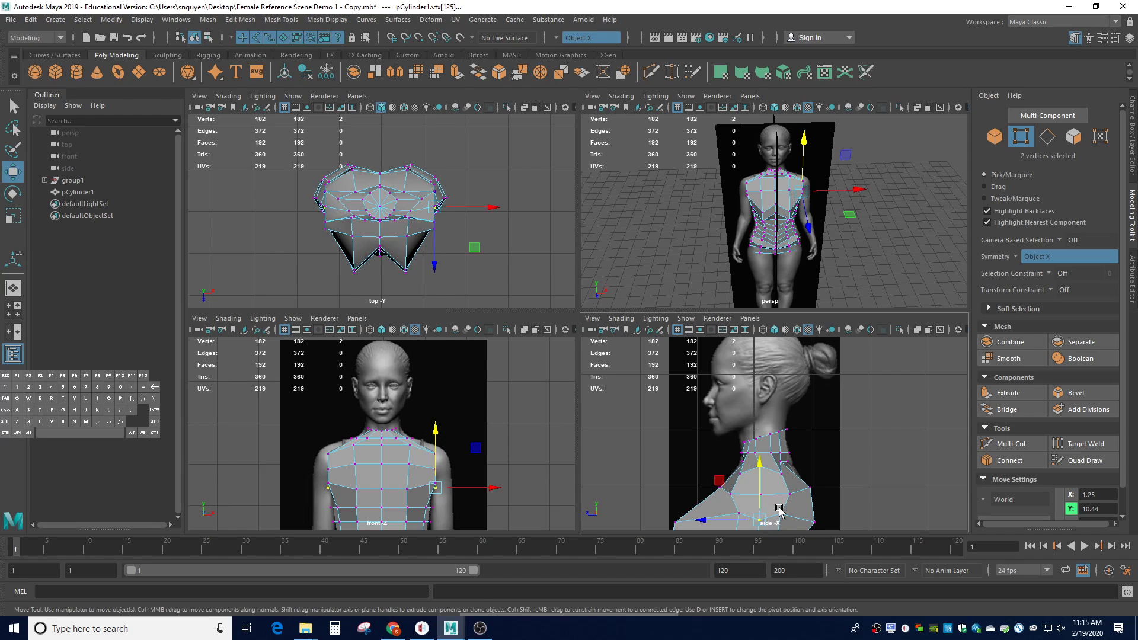
{"action": "left_click", "coordinate": [767, 496]}
{"action": "left_click", "coordinate": [769, 497]}
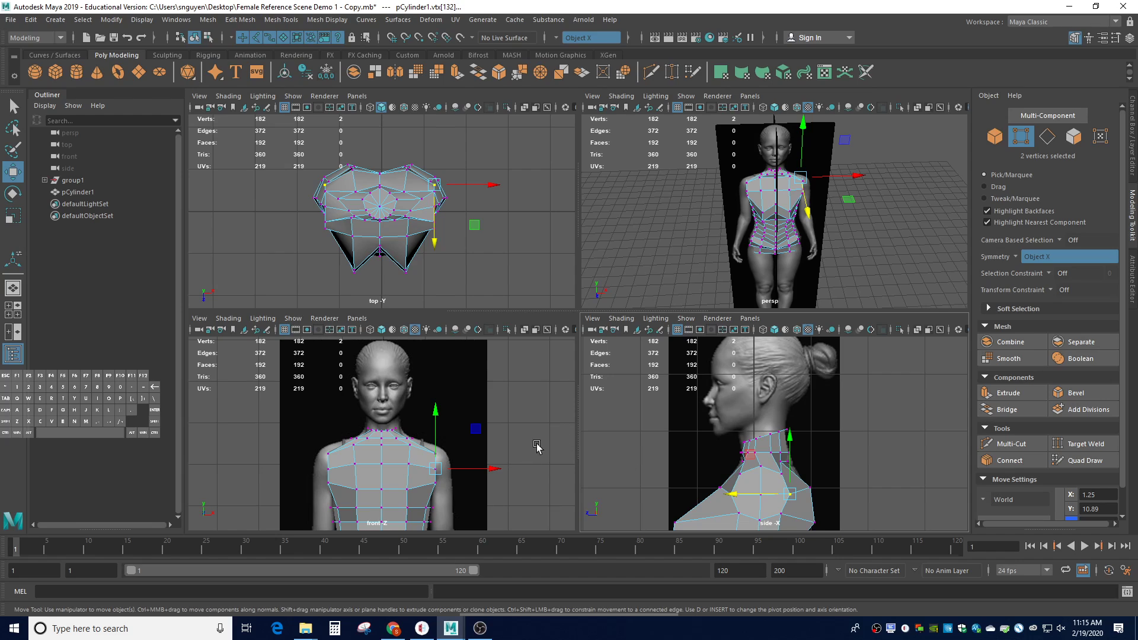
- Select the faces inside the shoulder ring and extrude them outward with a Local Translate Z of about 0.157
{"action": "right_click", "coordinate": [752, 484]}
{"action": "left_click", "coordinate": [750, 334]}
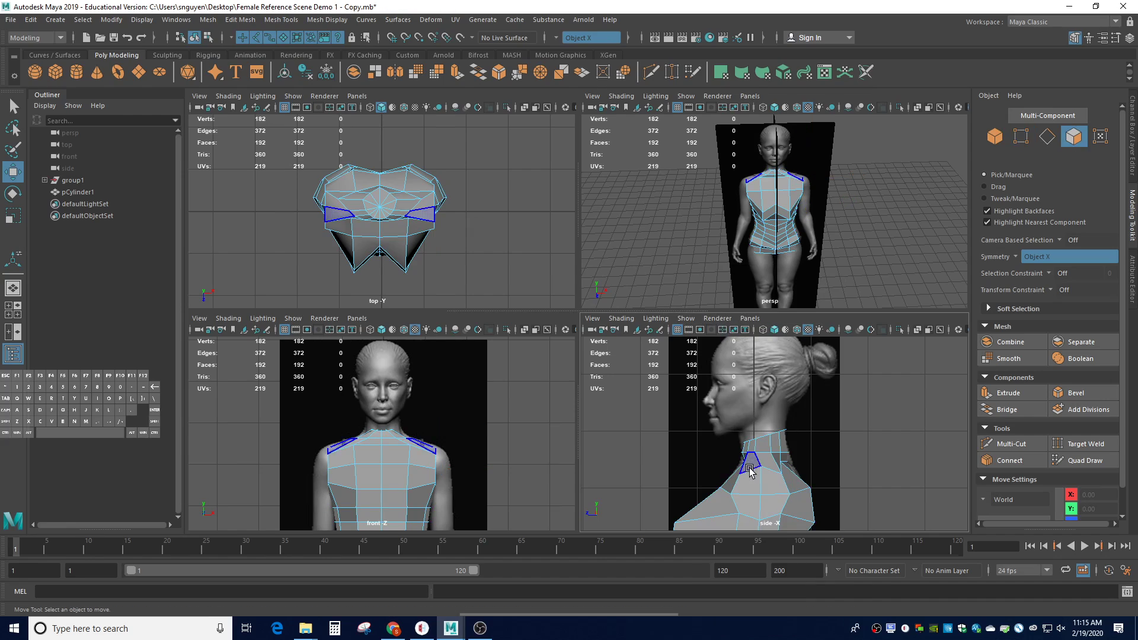
{"action": "left_click", "coordinate": [750, 485]}
{"action": "left_click", "coordinate": [750, 485]}
{"action": "left_click", "coordinate": [773, 487], "text": "shift"}
{"action": "left_click", "coordinate": [771, 502], "text": "shift"}
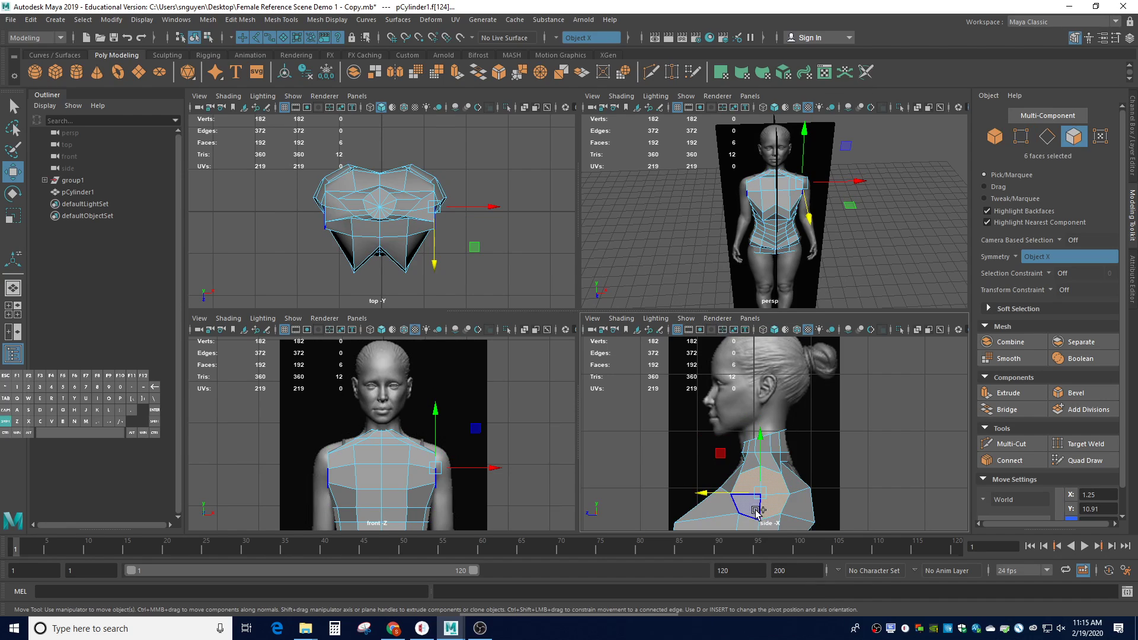
{"action": "left_click", "coordinate": [738, 508], "text": "shift"}
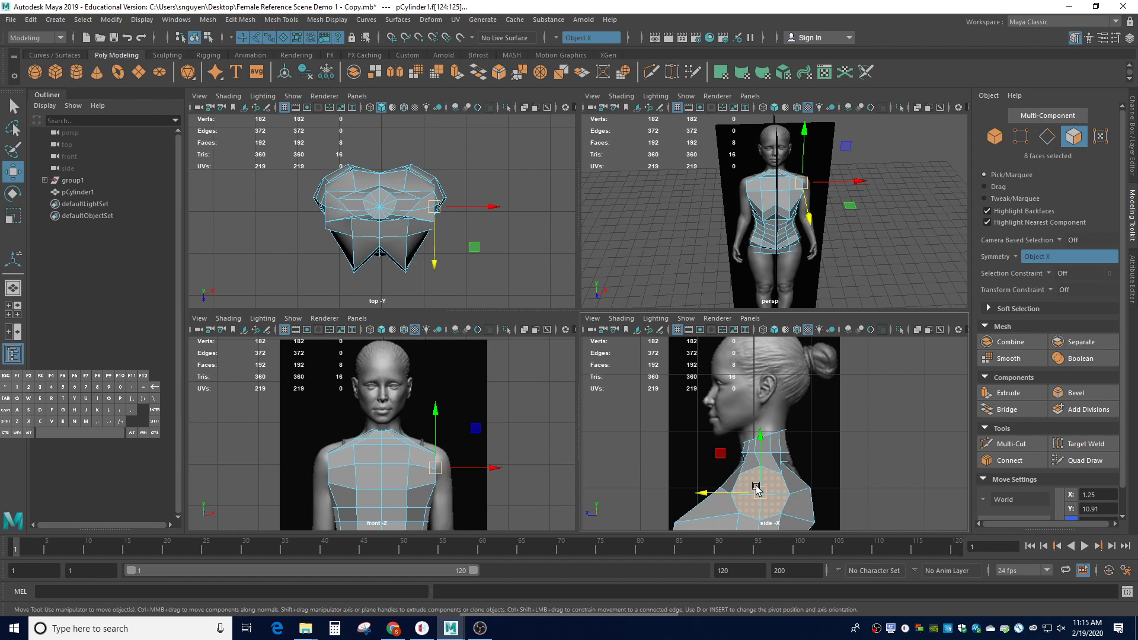
{"action": "key", "text": "ctrl+e"}
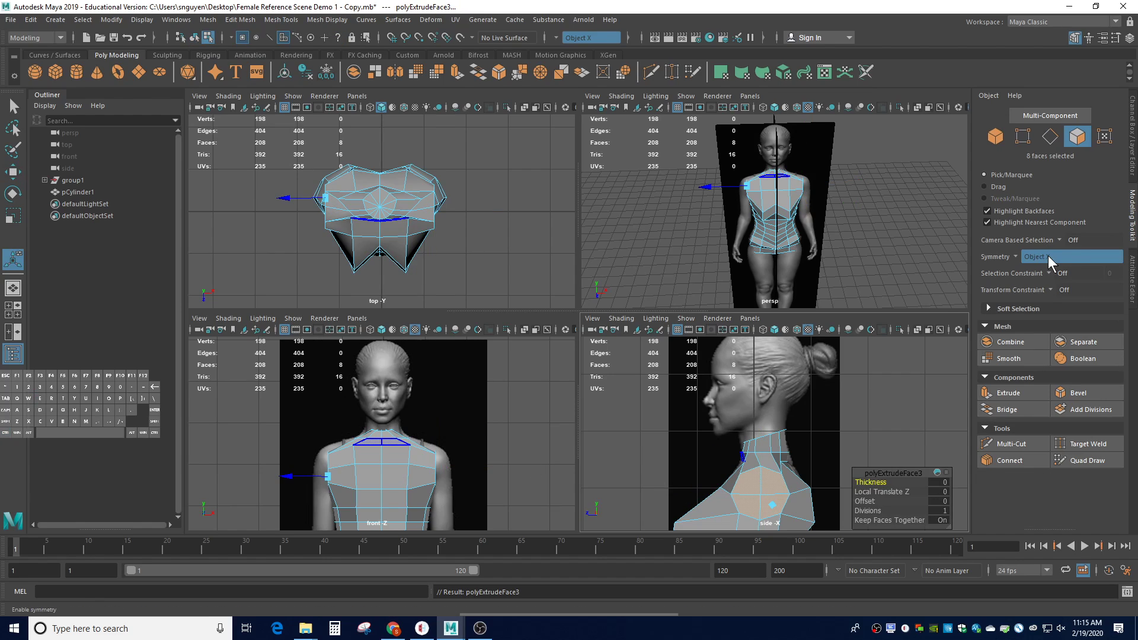
{"action": "left_click_drag", "start_coordinate": [299, 475], "coordinate": [296, 478]}
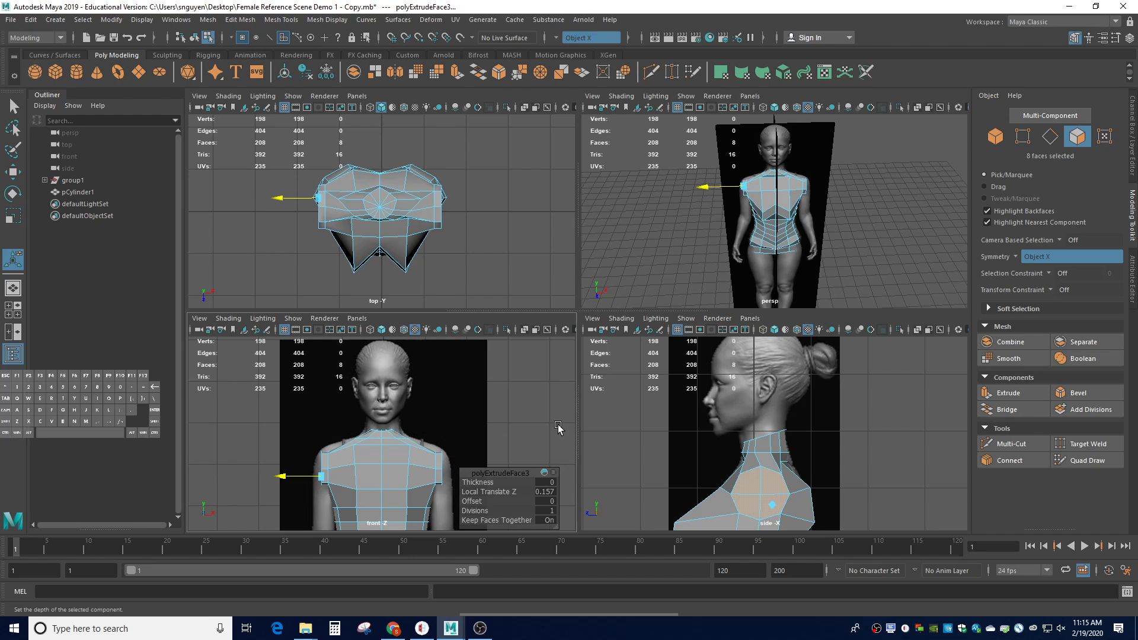
- Duplicate the reference image group group1
{"action": "scroll", "coordinate": [511, 449], "scroll_direction": "down", "scroll_amount": 3}
{"action": "scroll", "coordinate": [511, 449], "scroll_direction": "up", "scroll_amount": 1}
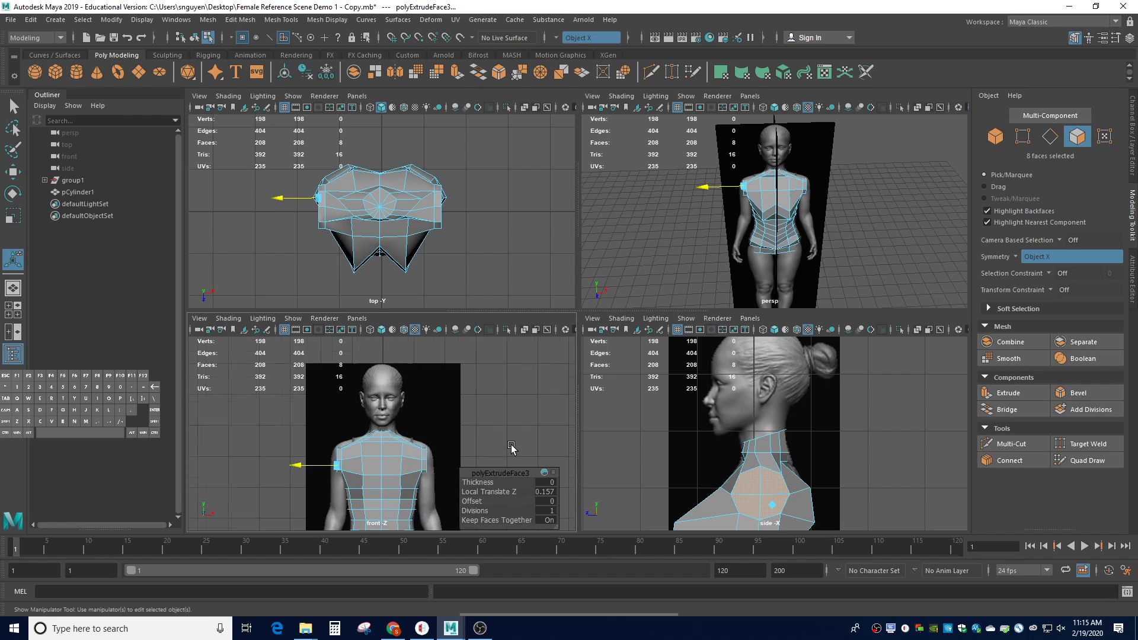
{"action": "scroll", "coordinate": [511, 449], "scroll_direction": "down", "scroll_amount": 2}
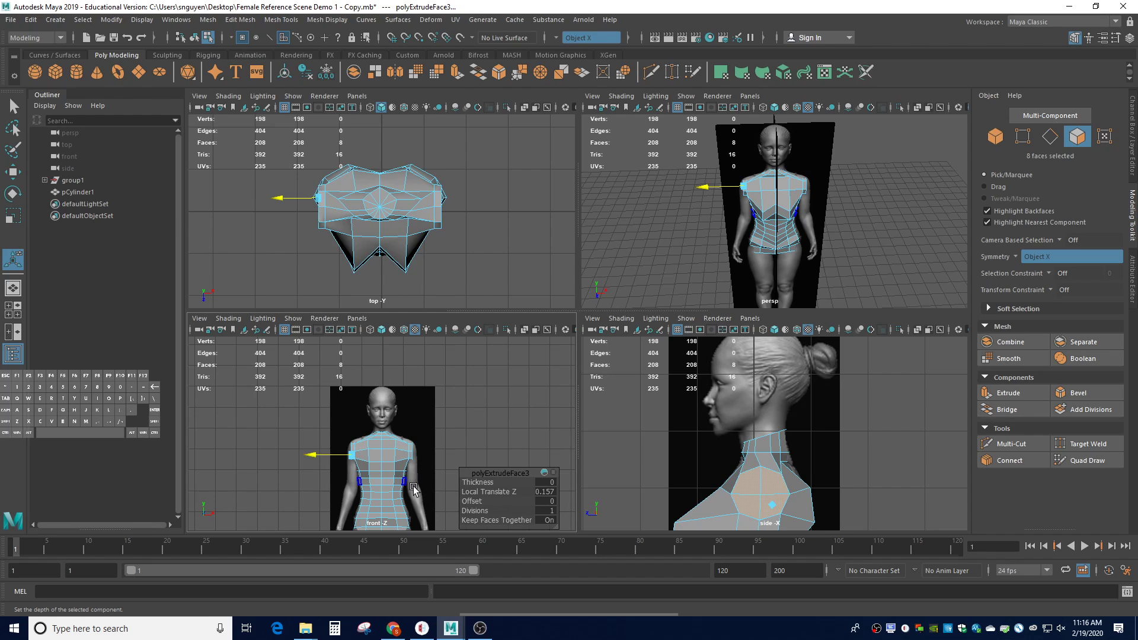
{"action": "left_click", "coordinate": [72, 180]}
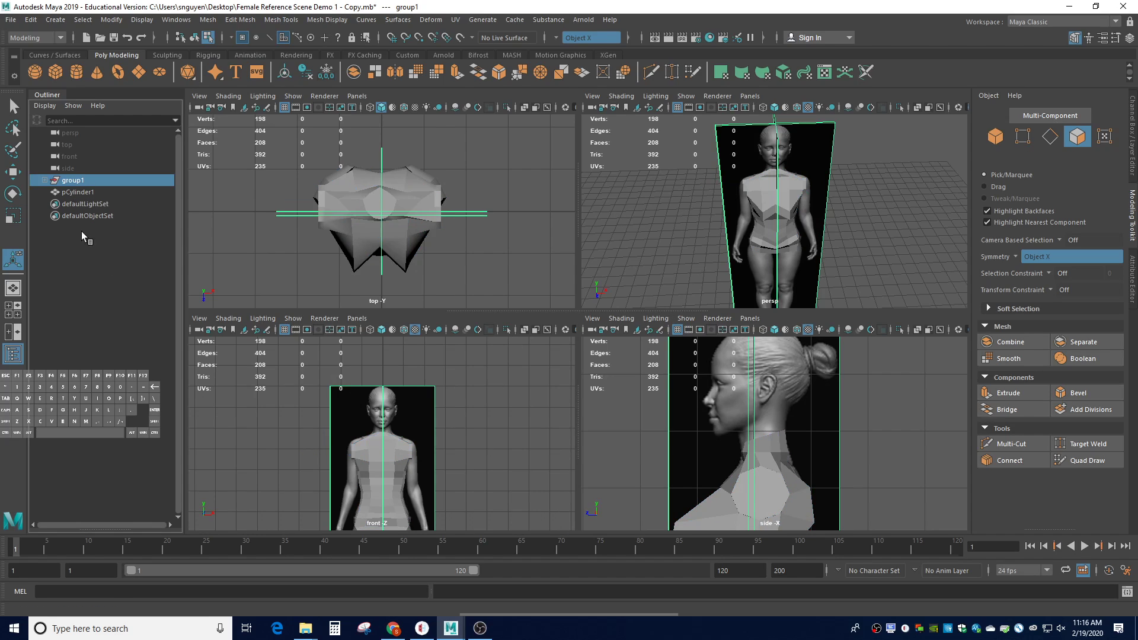
{"action": "left_click", "coordinate": [31, 19]}
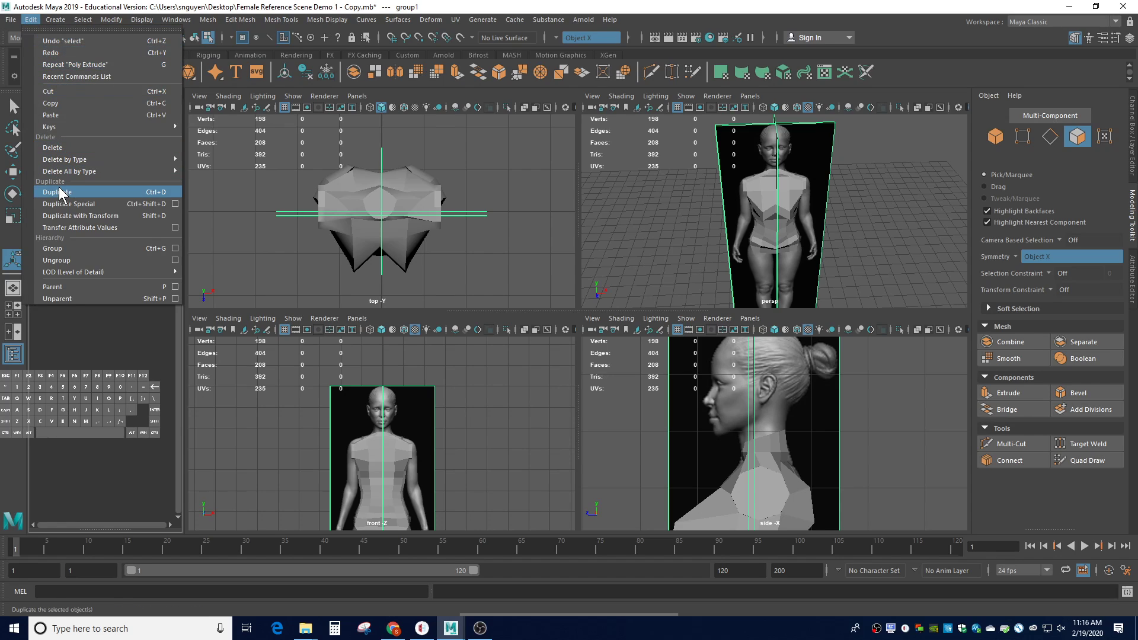
{"action": "left_click", "coordinate": [59, 249]}
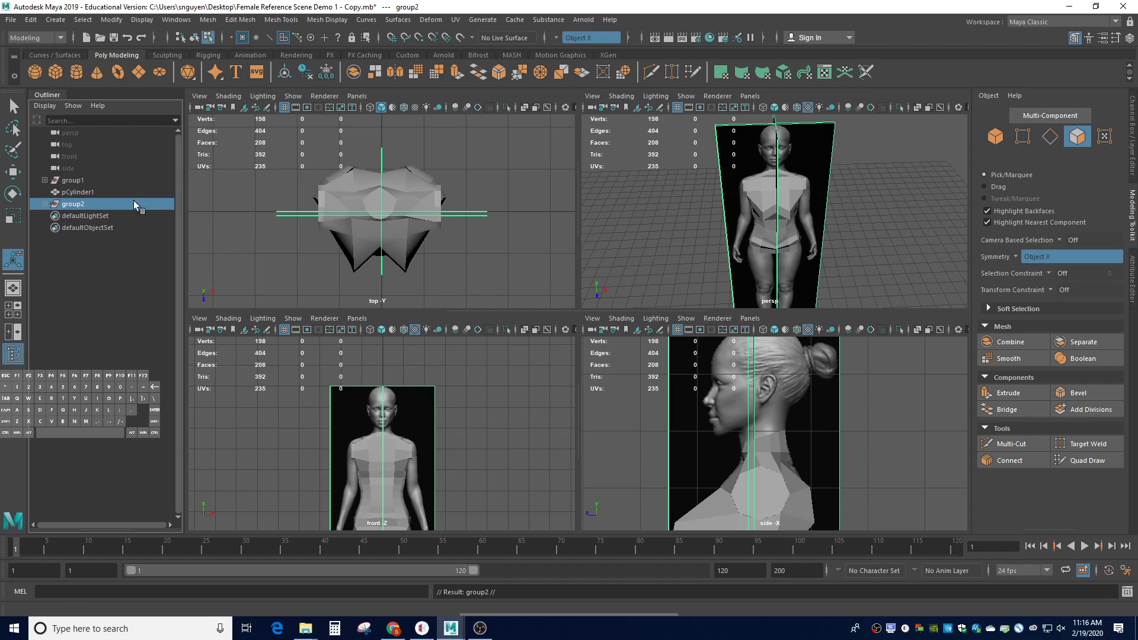
- Hide the original reference image group group1
{"action": "left_click", "coordinate": [98, 180]}
{"action": "left_click", "coordinate": [97, 206]}
{"action": "left_click", "coordinate": [99, 181]}
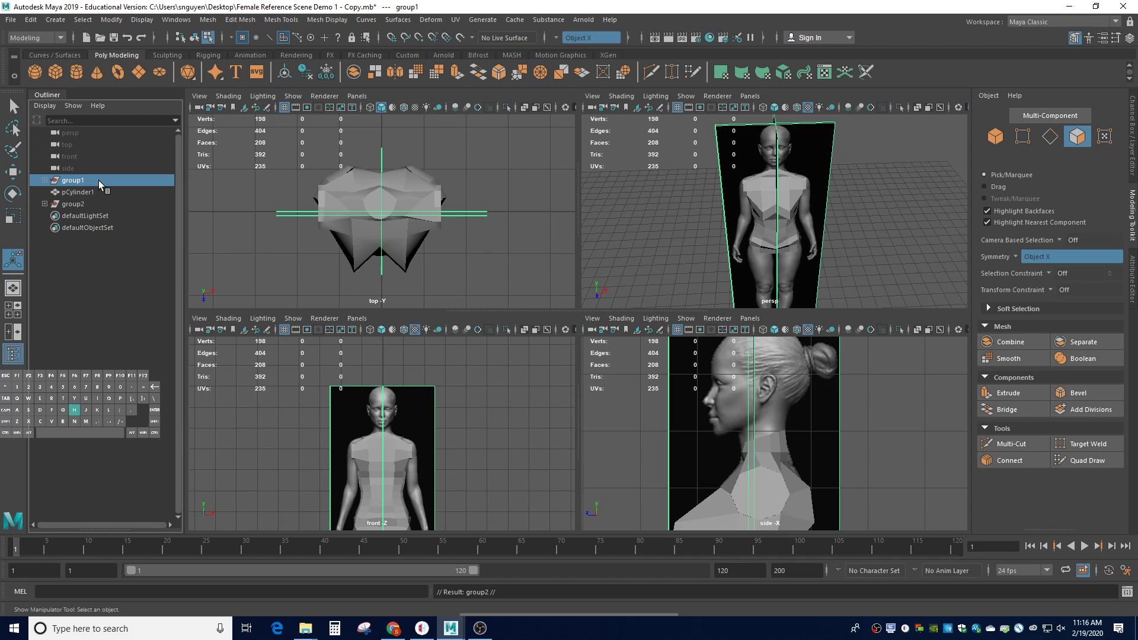
{"action": "key", "text": "h"}
- Rotate the reference image copy group2 by about 79° around Z in the front view so the arm lies nearly horizontal
{"action": "left_click", "coordinate": [89, 203]}
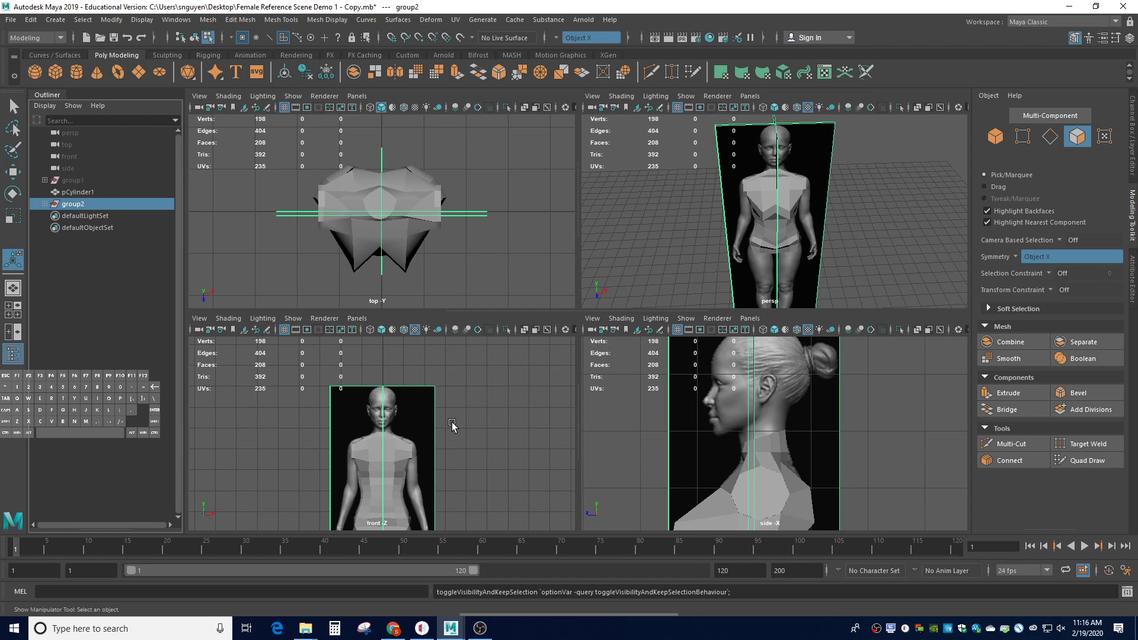
{"action": "key", "text": "e"}
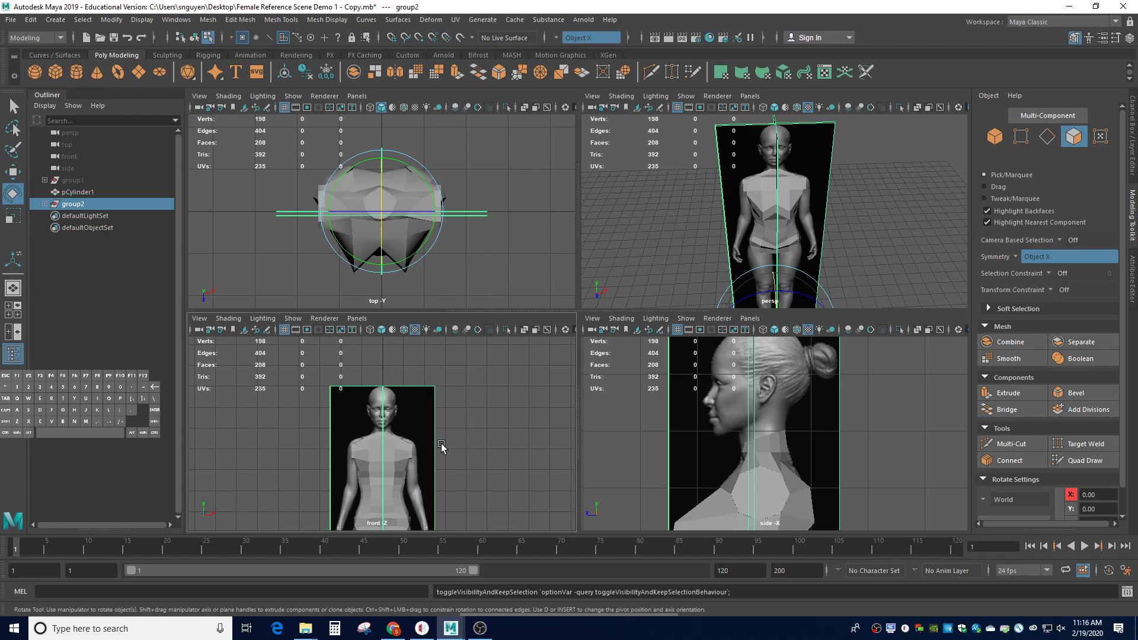
{"action": "scroll", "coordinate": [441, 443], "scroll_direction": "down", "scroll_amount": 5}
{"action": "left_click_drag", "start_coordinate": [404, 491], "coordinate": [308, 497]}
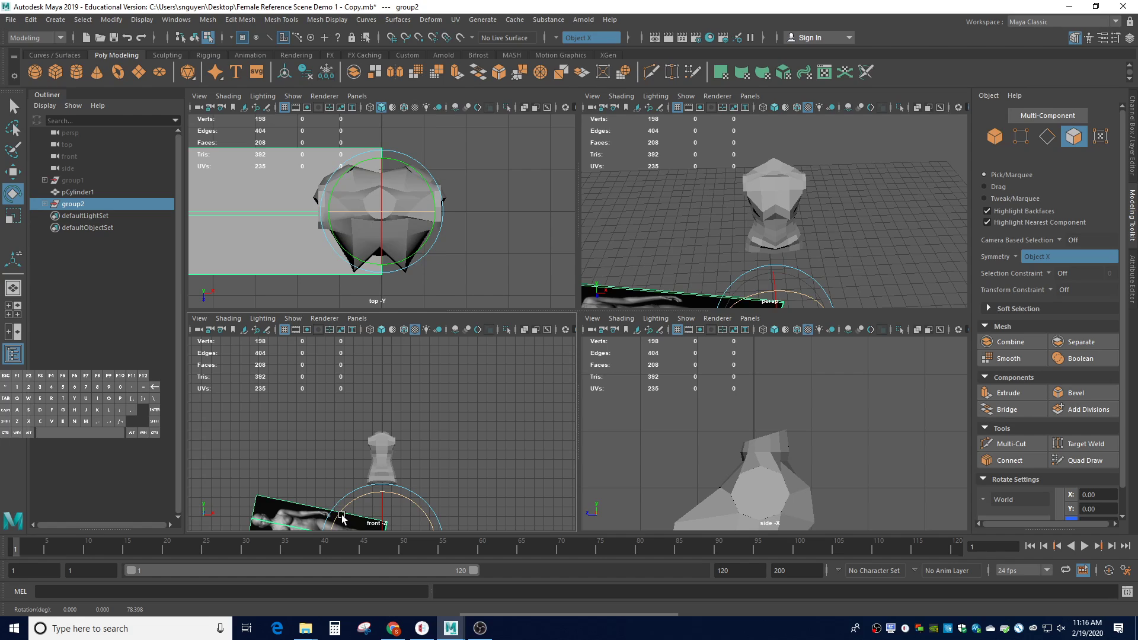
- Move the rotated reference group2 to about X 11.28, Y 7.48 to align the reference arm with the torso's shoulder
{"action": "key", "text": "w"}
{"action": "left_click_drag", "start_coordinate": [380, 508], "coordinate": [486, 467]}
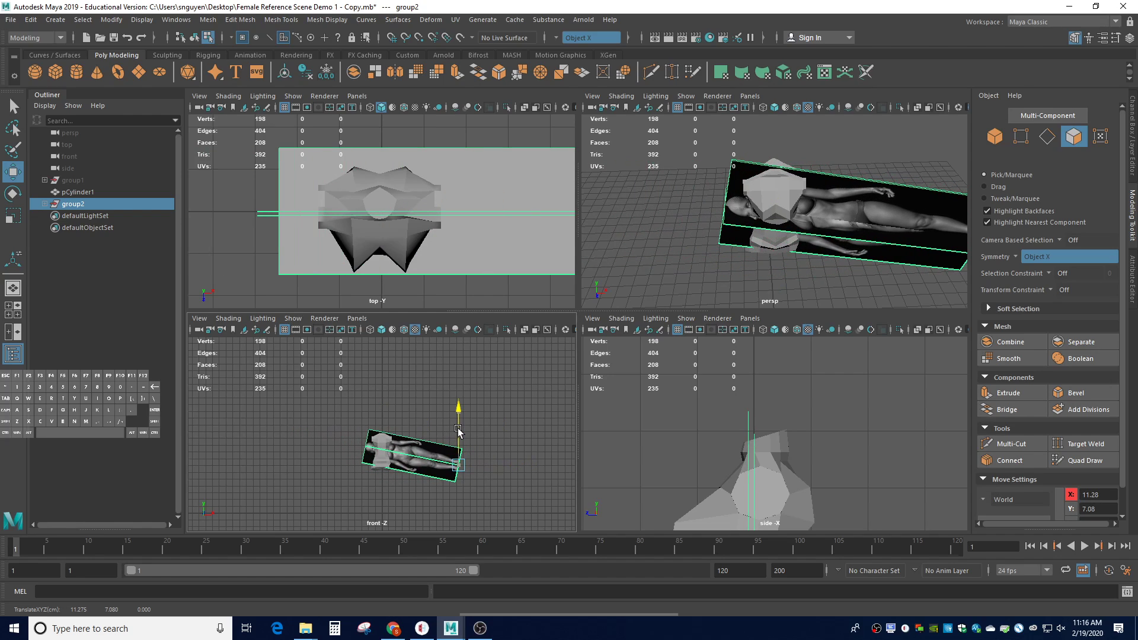
{"action": "left_click_drag", "start_coordinate": [459, 431], "coordinate": [459, 431]}
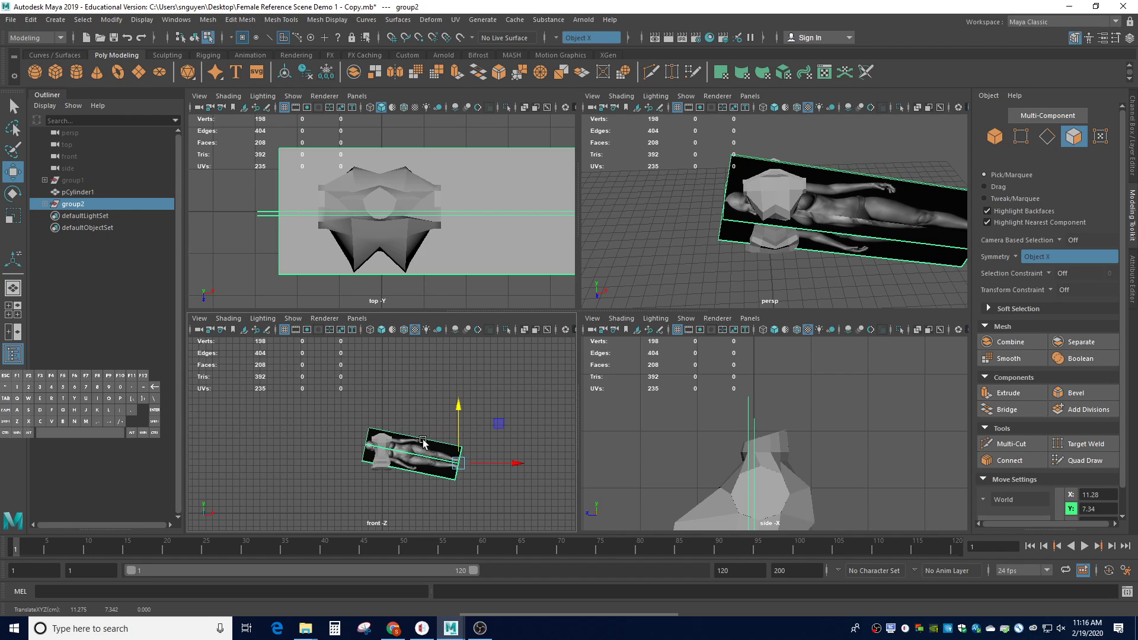
{"action": "scroll", "coordinate": [389, 459], "scroll_direction": "up", "scroll_amount": 5}
{"action": "scroll", "coordinate": [496, 464], "scroll_direction": "down", "scroll_amount": 2}
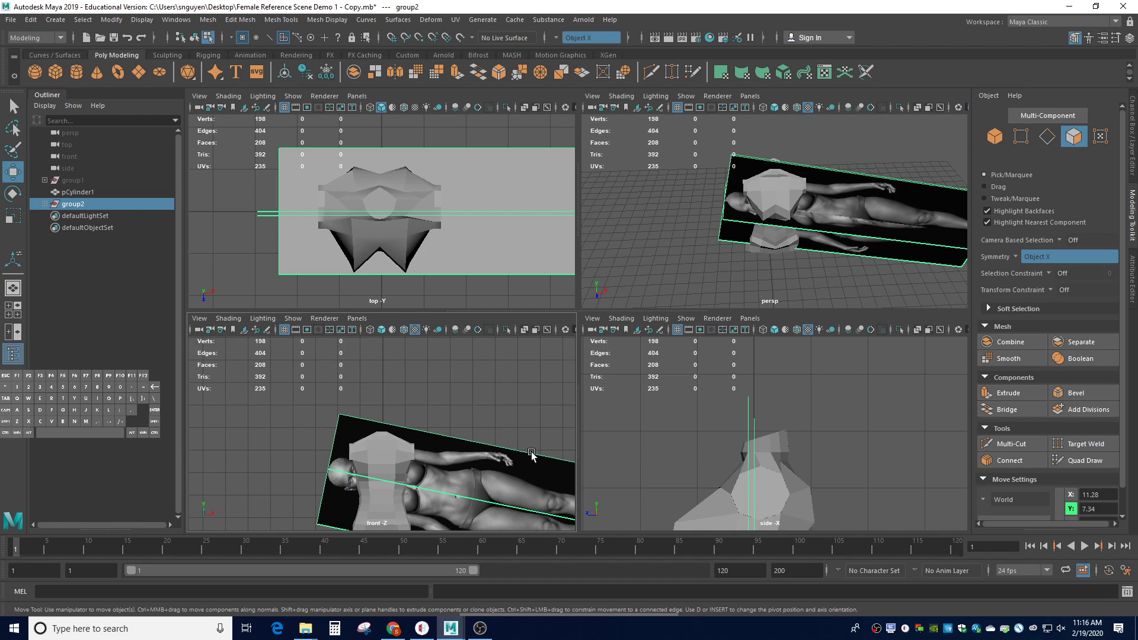
{"action": "scroll", "coordinate": [534, 456], "scroll_direction": "down", "scroll_amount": 2}
{"action": "left_click", "coordinate": [570, 452]}
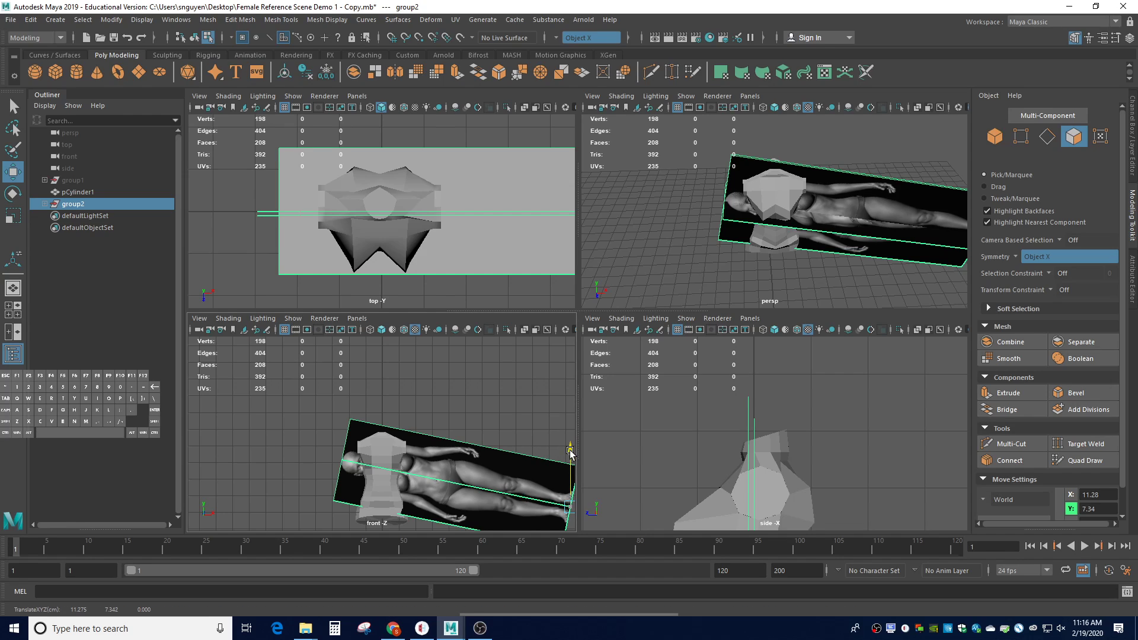
{"action": "left_click_drag", "start_coordinate": [570, 452], "coordinate": [569, 448]}
{"action": "scroll", "coordinate": [431, 478], "scroll_direction": "up", "scroll_amount": 4}
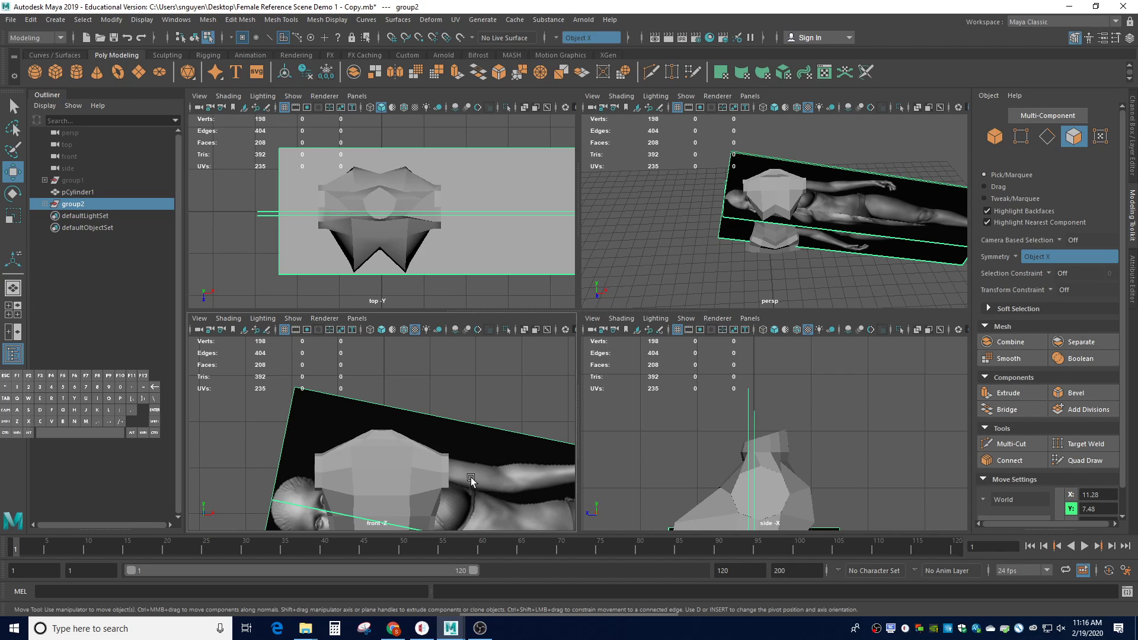
{"action": "scroll", "coordinate": [471, 478], "scroll_direction": "down", "scroll_amount": 2}
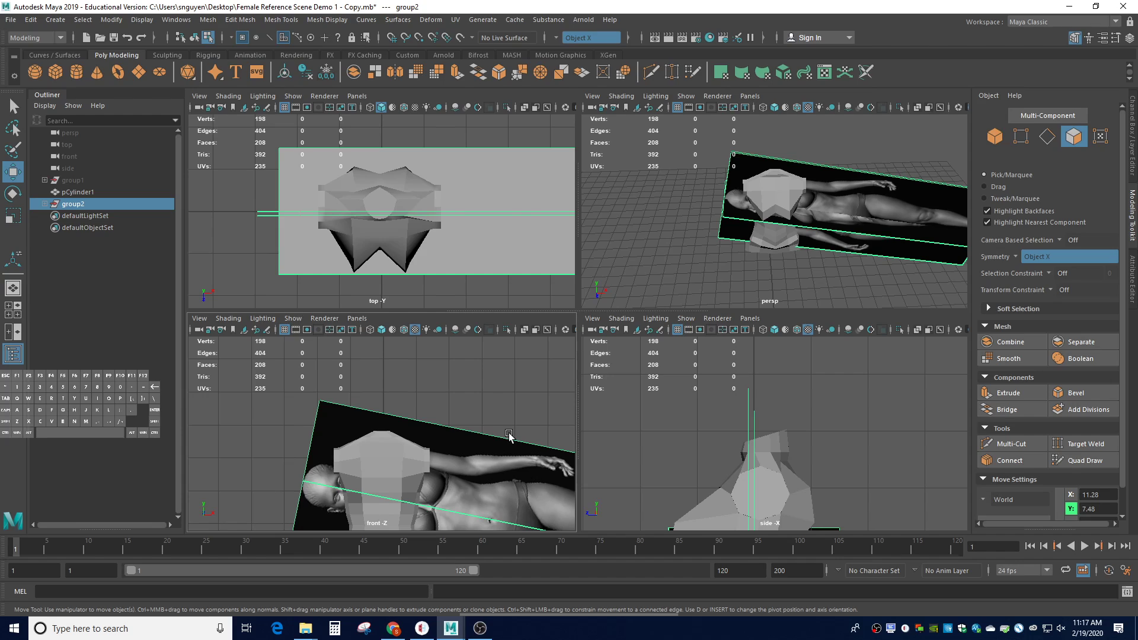
- Scale the circular shoulder faces of the torso pCylinder1 down slightly, with Object X symmetry active
{"action": "right_click", "coordinate": [762, 483]}
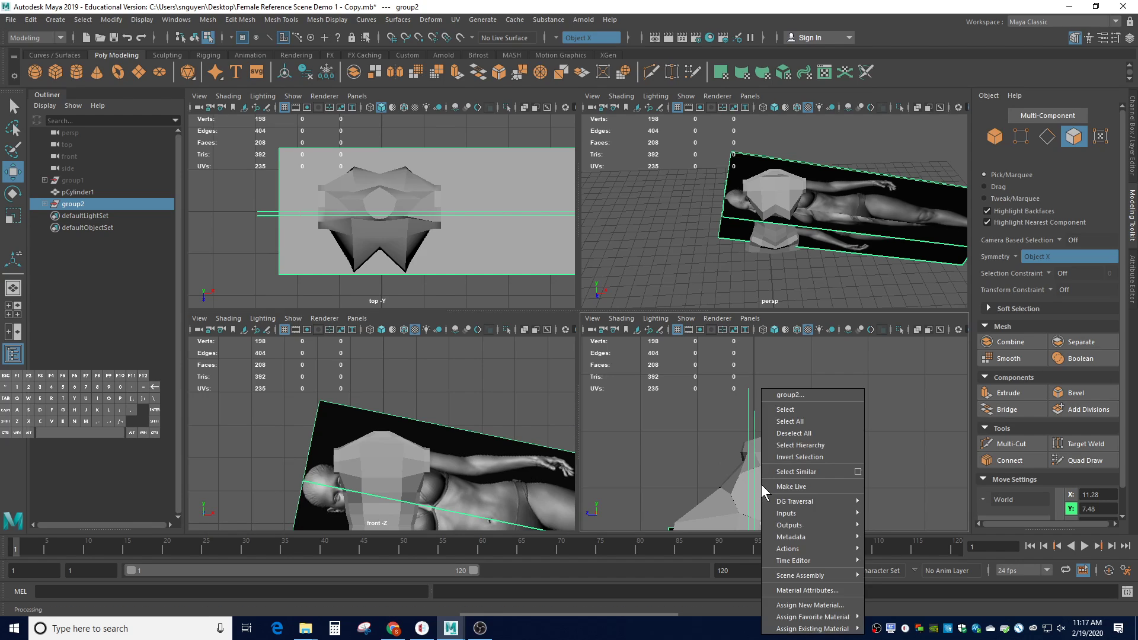
{"action": "left_click", "coordinate": [689, 453]}
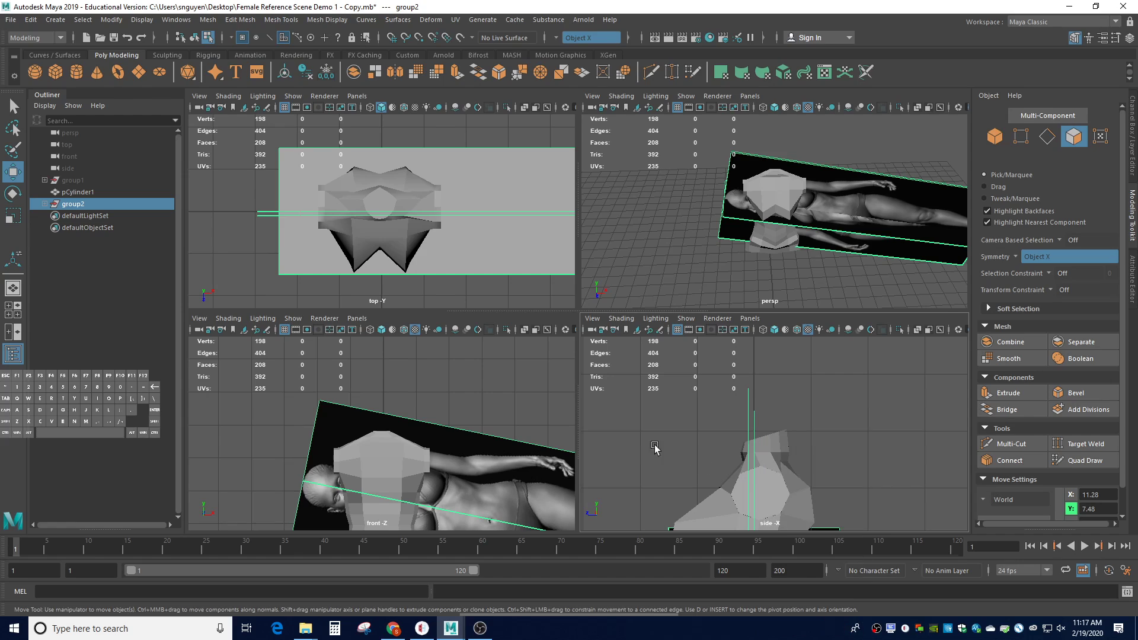
{"action": "left_click", "coordinate": [77, 192]}
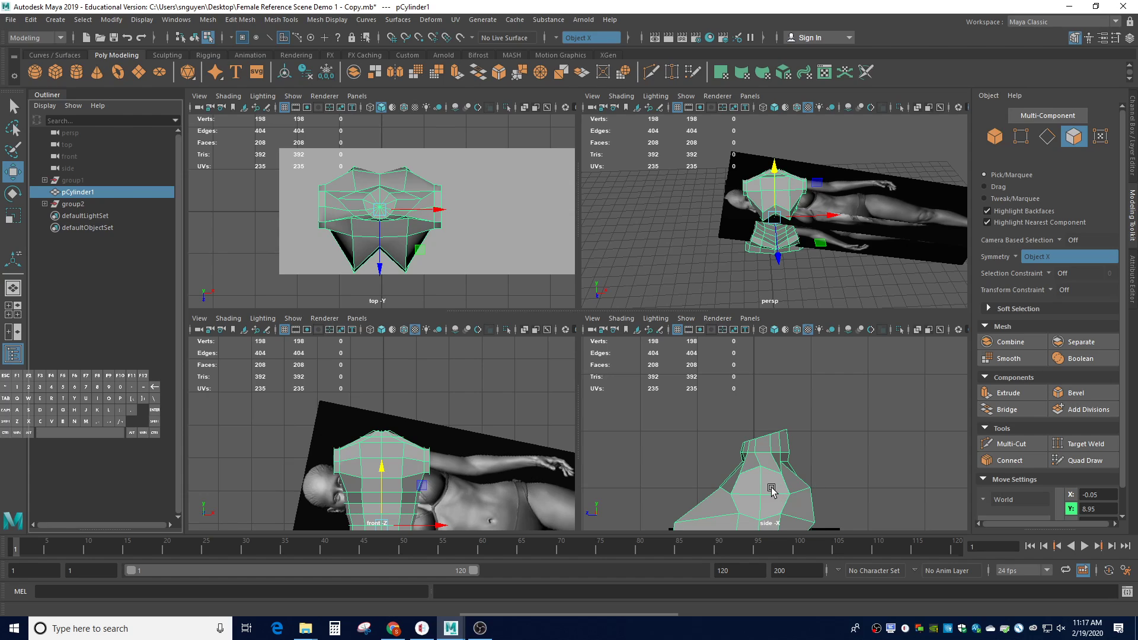
{"action": "right_click_drag", "start_coordinate": [757, 478], "coordinate": [742, 338]}
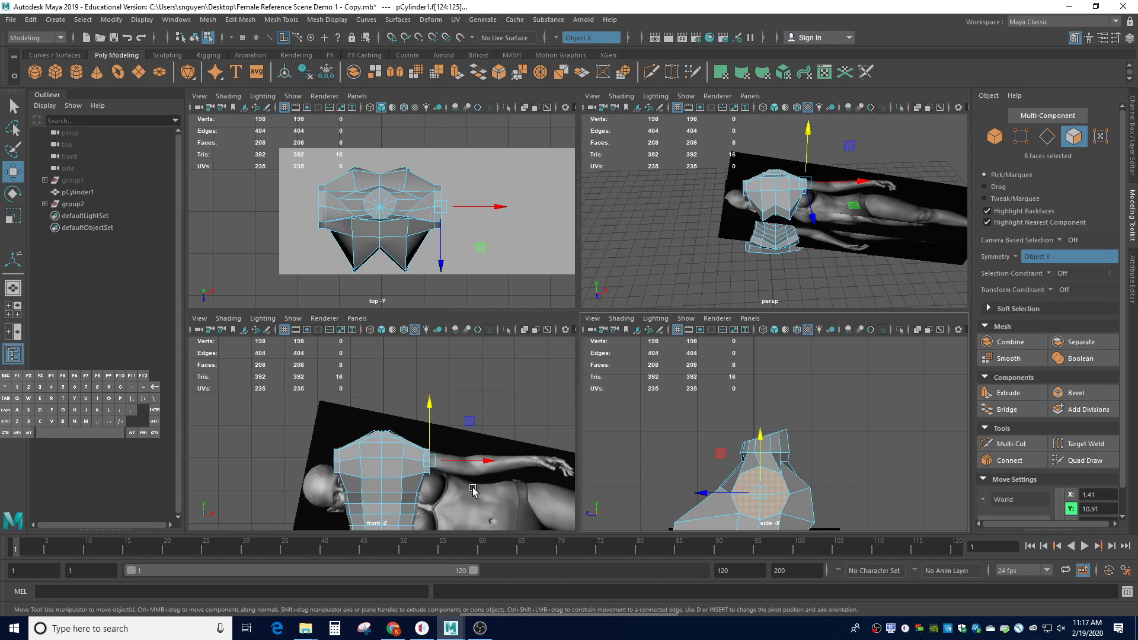
{"action": "key", "text": "r"}
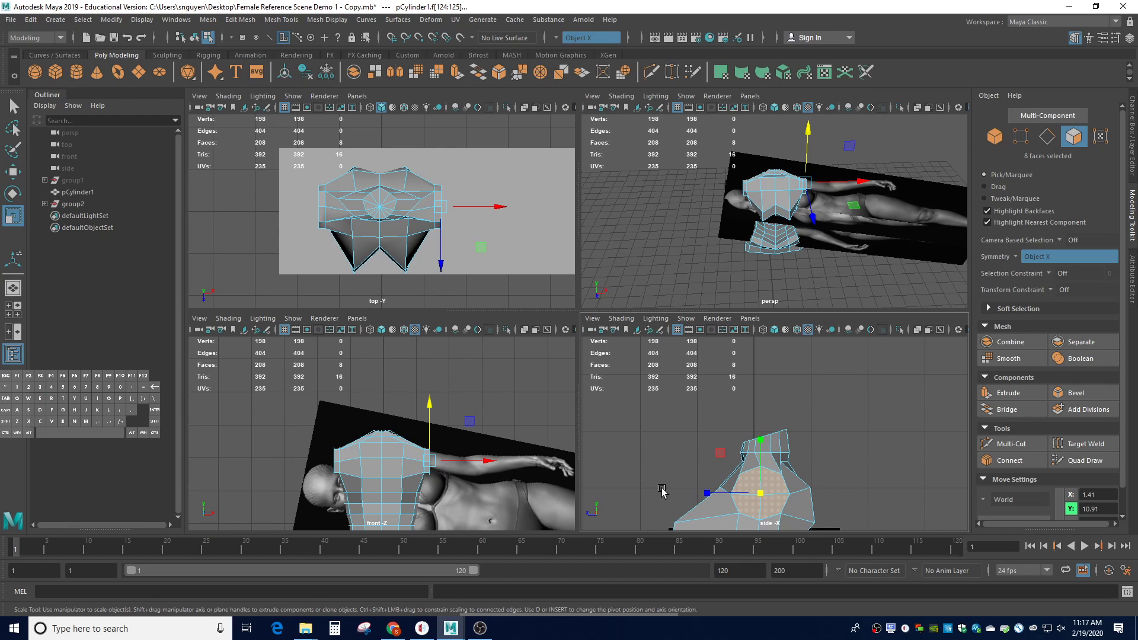
{"action": "left_click_drag", "start_coordinate": [764, 497], "coordinate": [753, 497]}
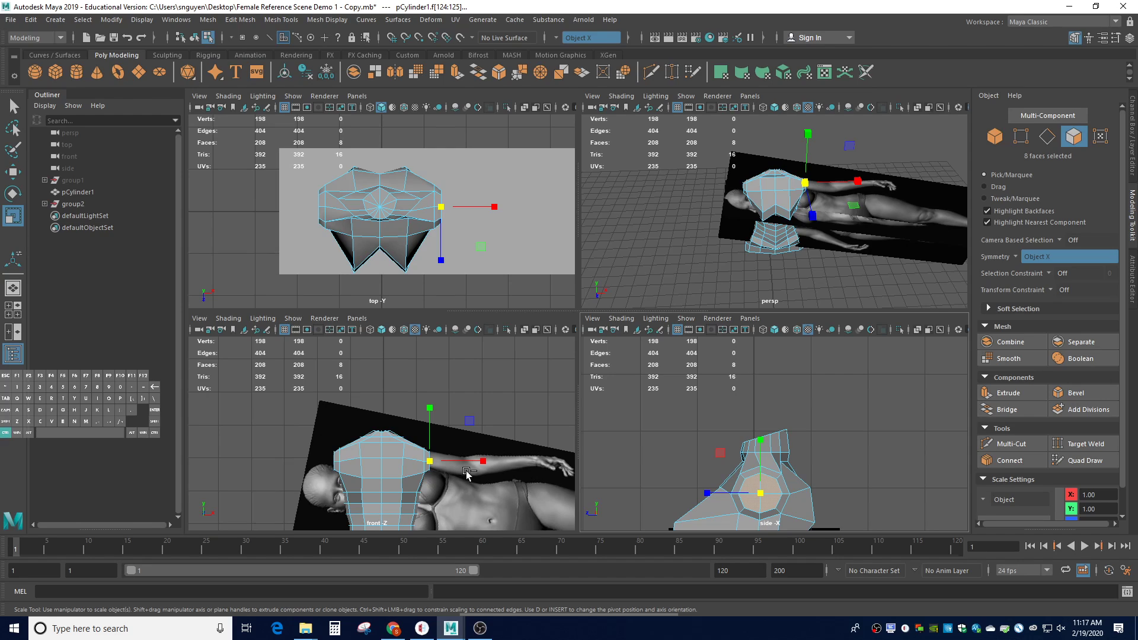
- Extrude the shoulder faces outward by a Local Translate Z of about 0.127 to start the arms
{"action": "key", "text": "ctrl+e"}
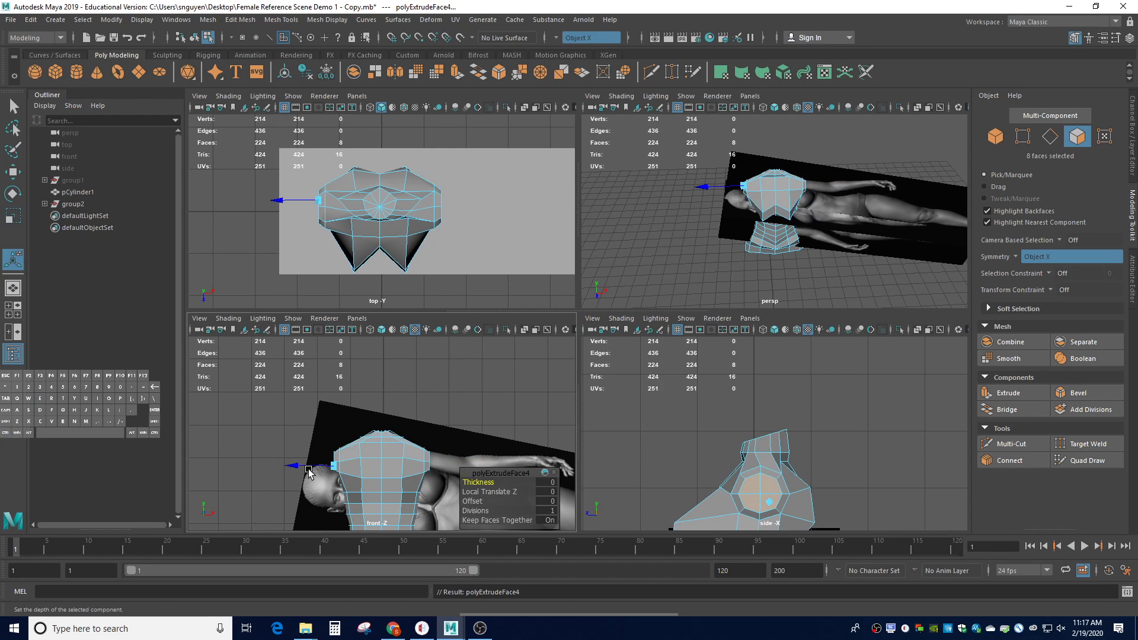
{"action": "left_click_drag", "start_coordinate": [309, 468], "coordinate": [305, 466]}
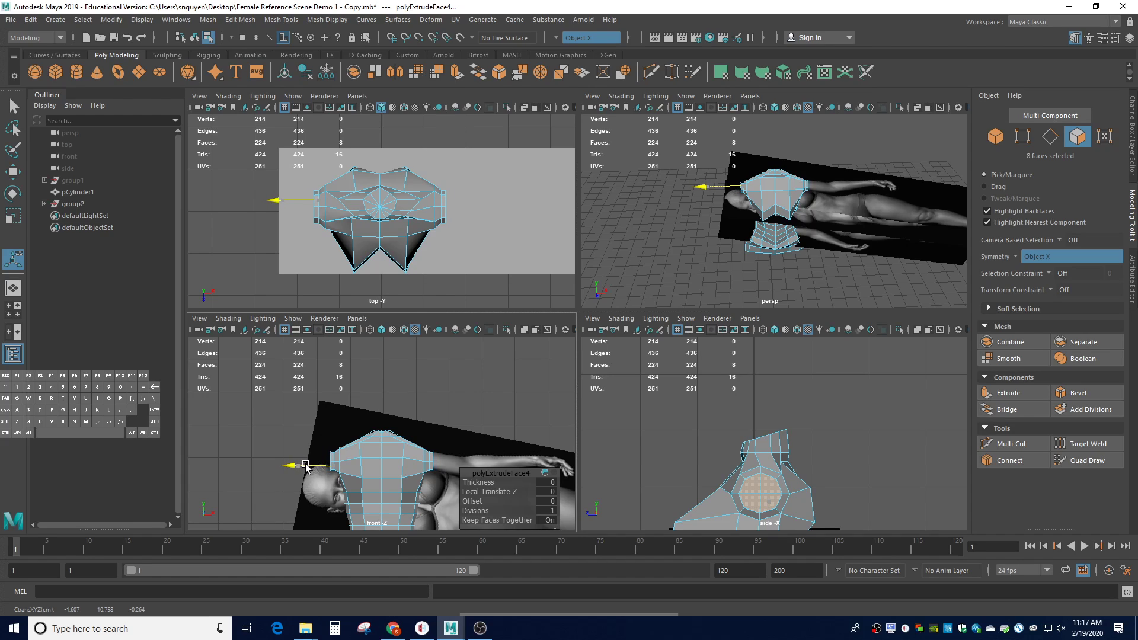
{"action": "left_click_drag", "start_coordinate": [305, 464], "coordinate": [305, 464]}
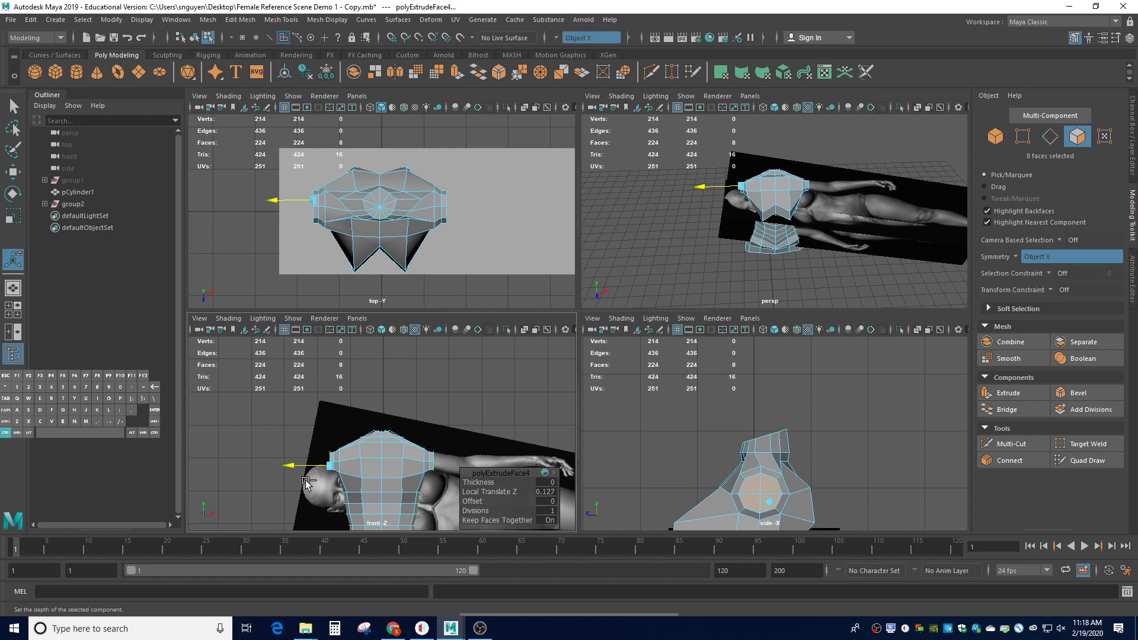
- Extrude the arm end faces outward twice to form two upper-arm segments along the reference arm
{"action": "key", "text": "ctrl+e"}
{"action": "left_click_drag", "start_coordinate": [303, 470], "coordinate": [293, 470]}
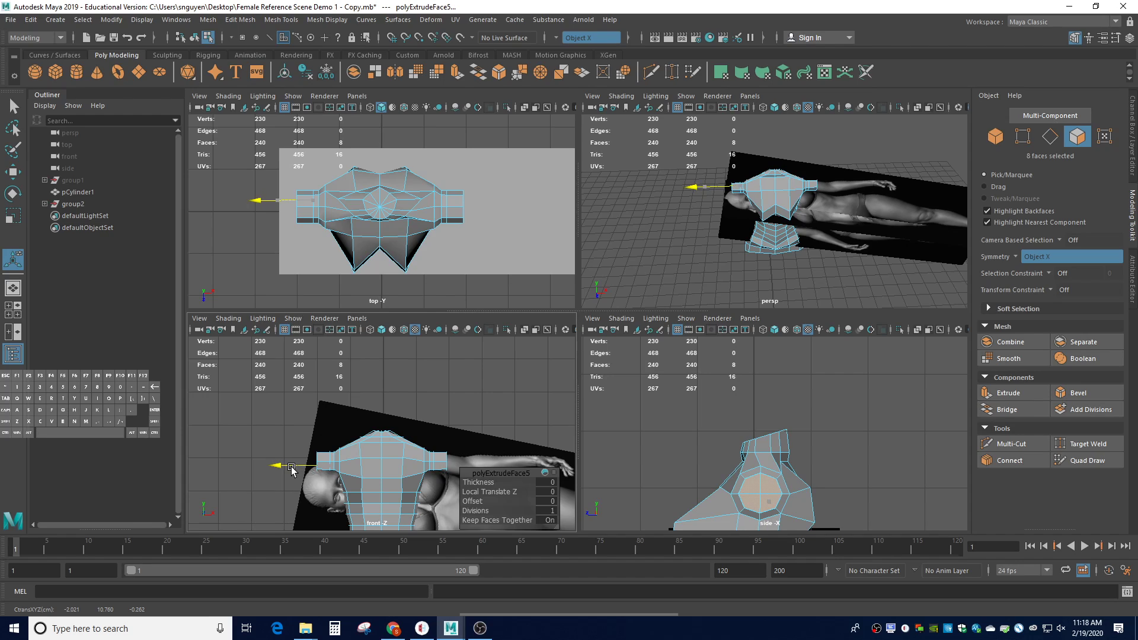
{"action": "key", "text": "ctrl+e"}
{"action": "left_click_drag", "start_coordinate": [293, 470], "coordinate": [281, 470]}
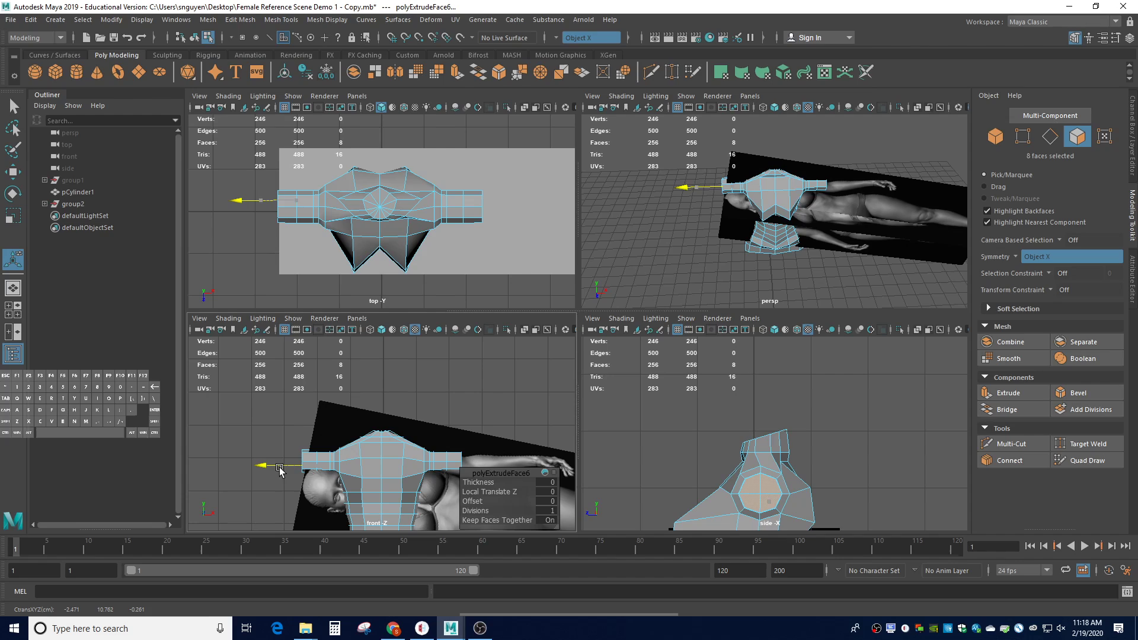
- Extrude two short elbow segments from the arm ends, the last with a Local Translate Z of about 0.162
{"action": "key", "text": "ctrl+e"}
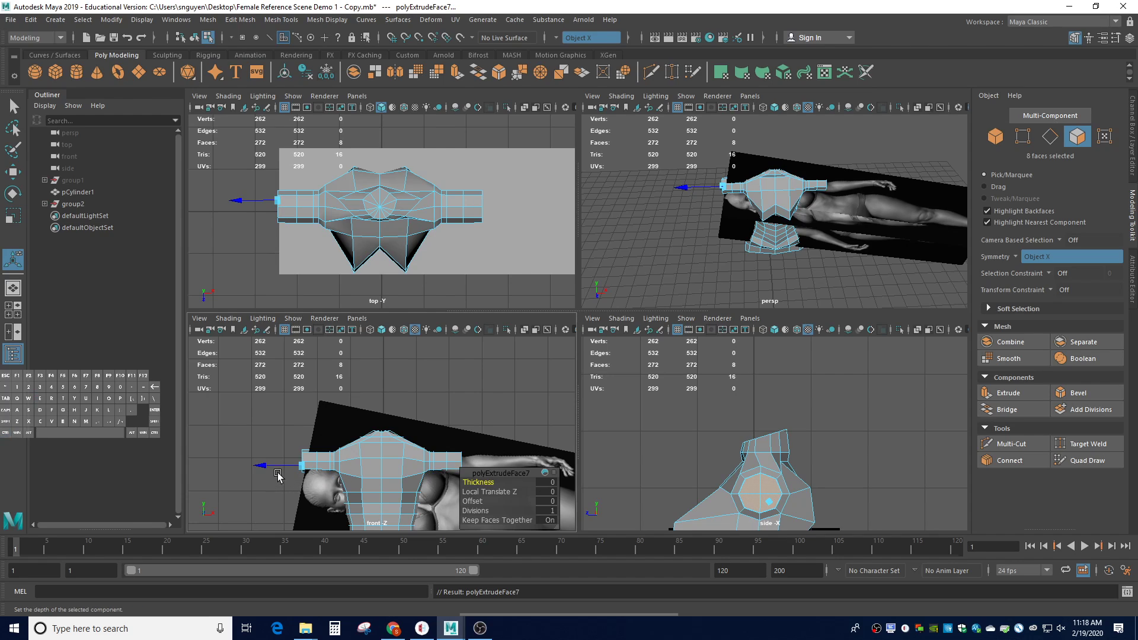
{"action": "left_click_drag", "start_coordinate": [278, 476], "coordinate": [275, 465]}
{"action": "key", "text": "ctrl+e"}
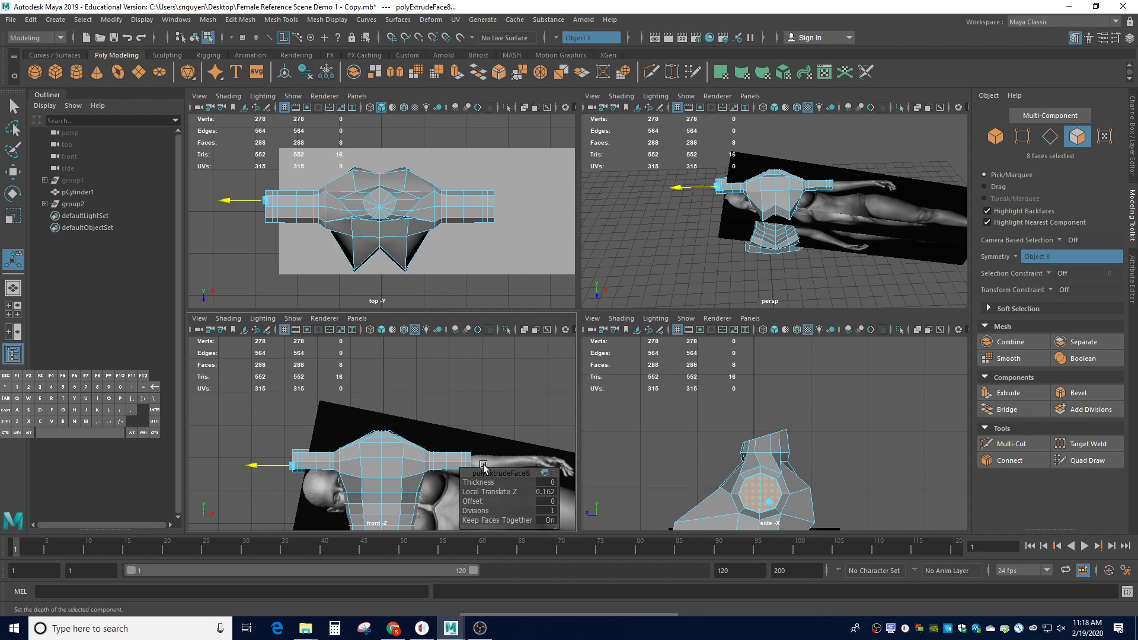
- Extrude two forearm segments toward the reference wrist, the last with a Local Translate Z of about 0.846
{"action": "key", "text": "ctrl+e"}
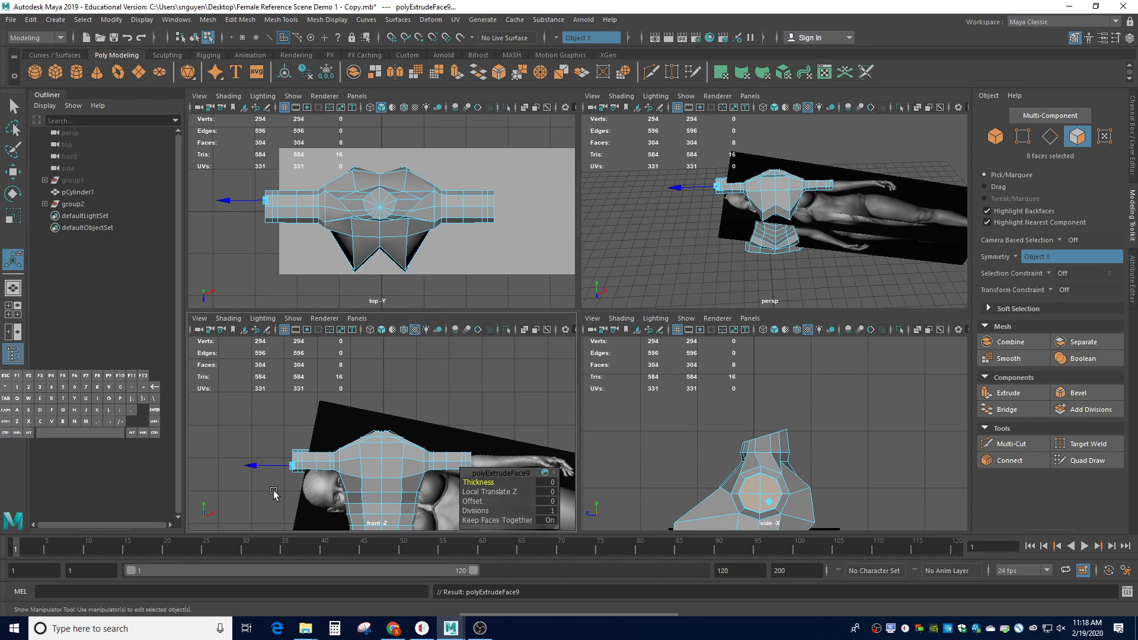
{"action": "left_click_drag", "start_coordinate": [266, 465], "coordinate": [249, 468]}
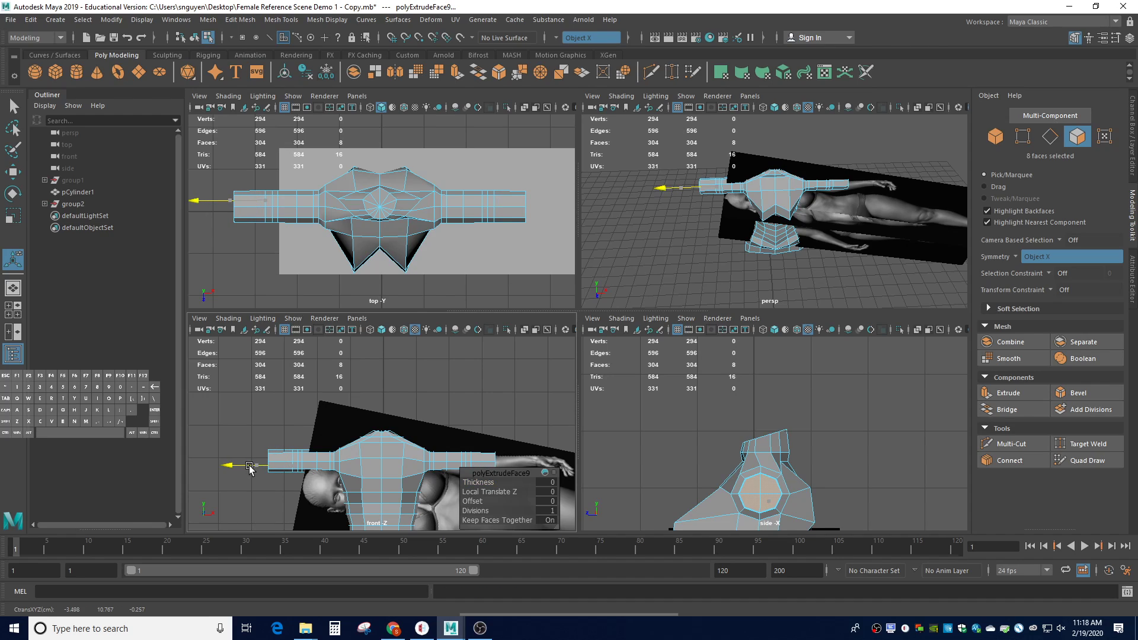
{"action": "key", "text": "ctrl+e"}
{"action": "left_click_drag", "start_coordinate": [250, 468], "coordinate": [238, 470]}
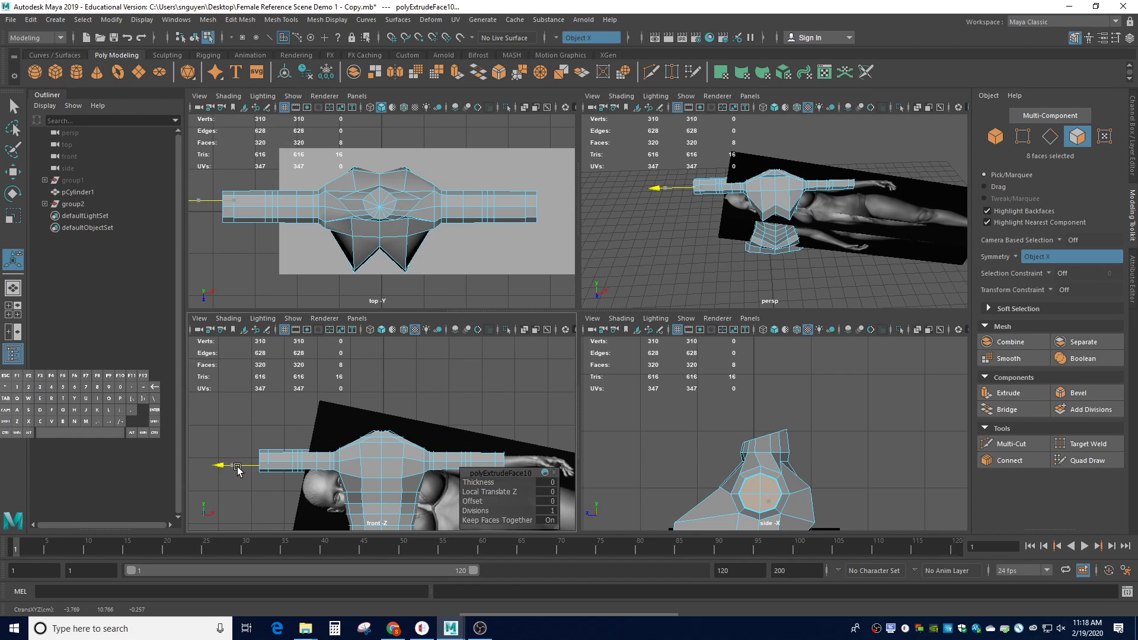
{"action": "left_click_drag", "start_coordinate": [238, 470], "coordinate": [218, 472]}
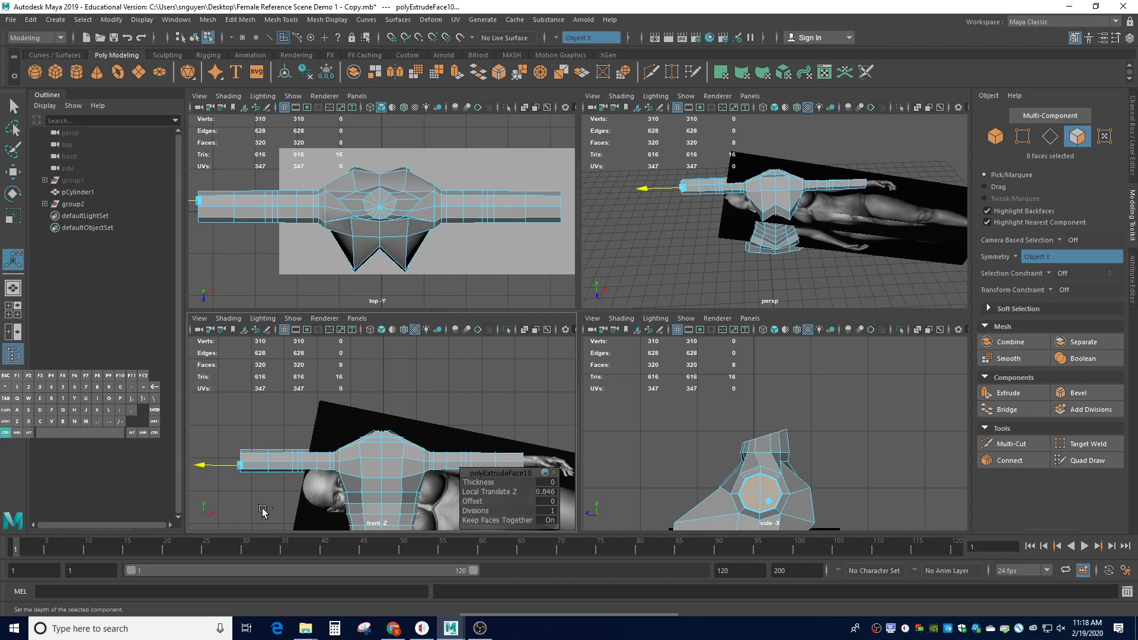
- Extrude two short wrist segments from the arm ends, the last with a Local Translate Z of about 0.108
{"action": "key", "text": "ctrl+e"}
{"action": "left_click_drag", "start_coordinate": [217, 471], "coordinate": [210, 469]}
{"action": "key", "text": "ctrl+e"}
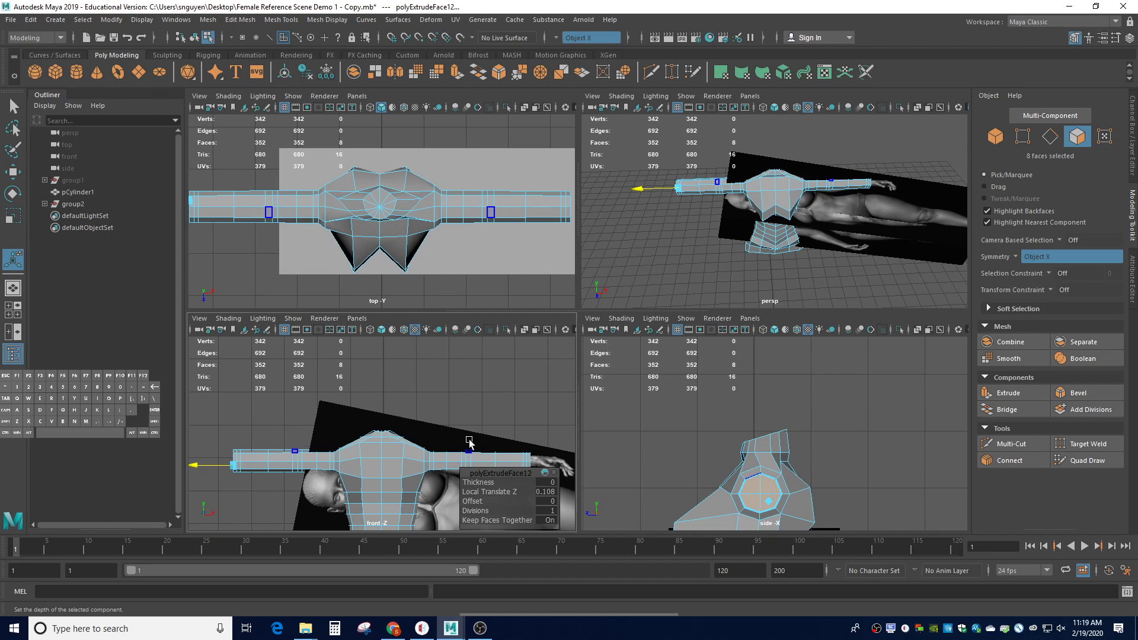
- Try to scale the ring of vertices midway along the upper arms in the front view
{"action": "right_click_drag", "start_coordinate": [467, 424], "coordinate": [452, 276]}
{"action": "scroll", "coordinate": [458, 466], "scroll_direction": "up", "scroll_amount": 2}
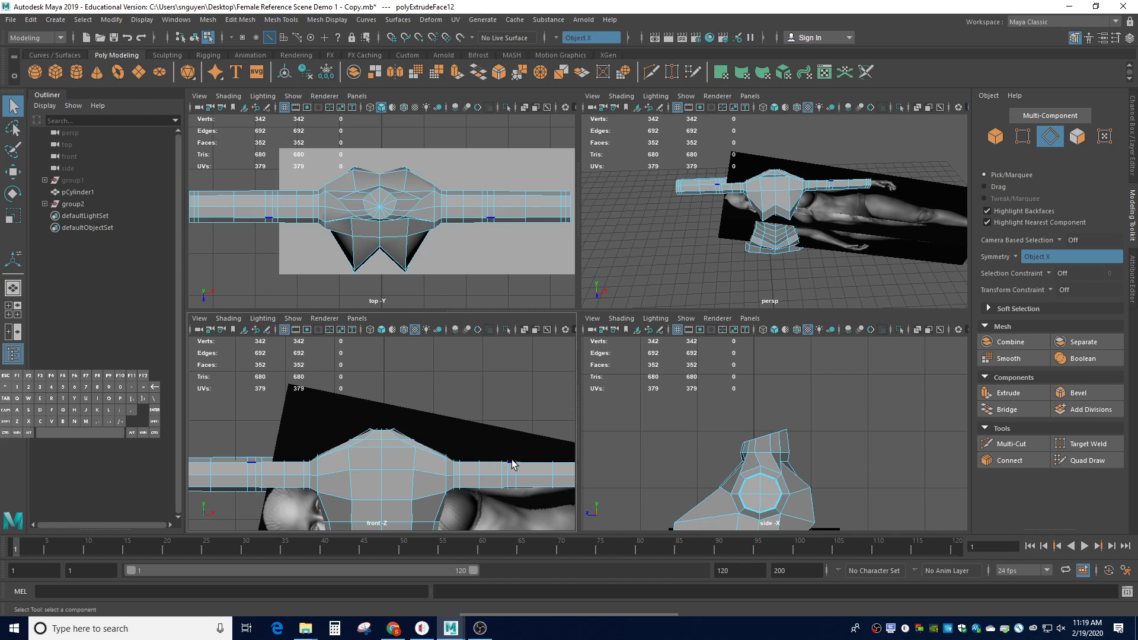
{"action": "middle_click_drag", "start_coordinate": [525, 480], "coordinate": [422, 480], "text": "alt"}
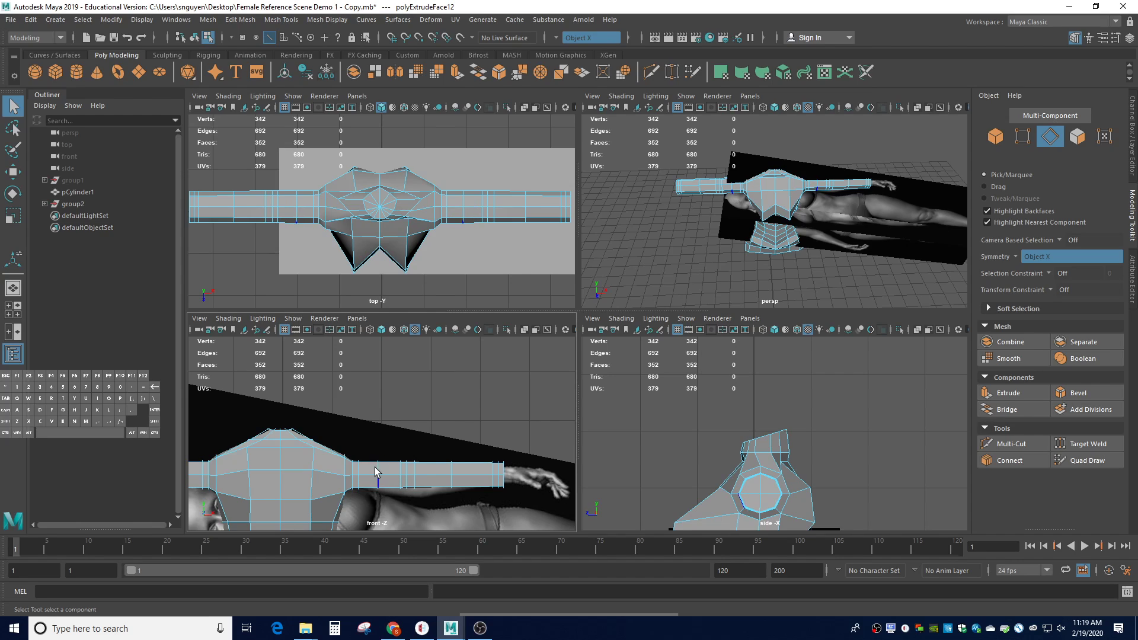
{"action": "right_click", "coordinate": [398, 451]}
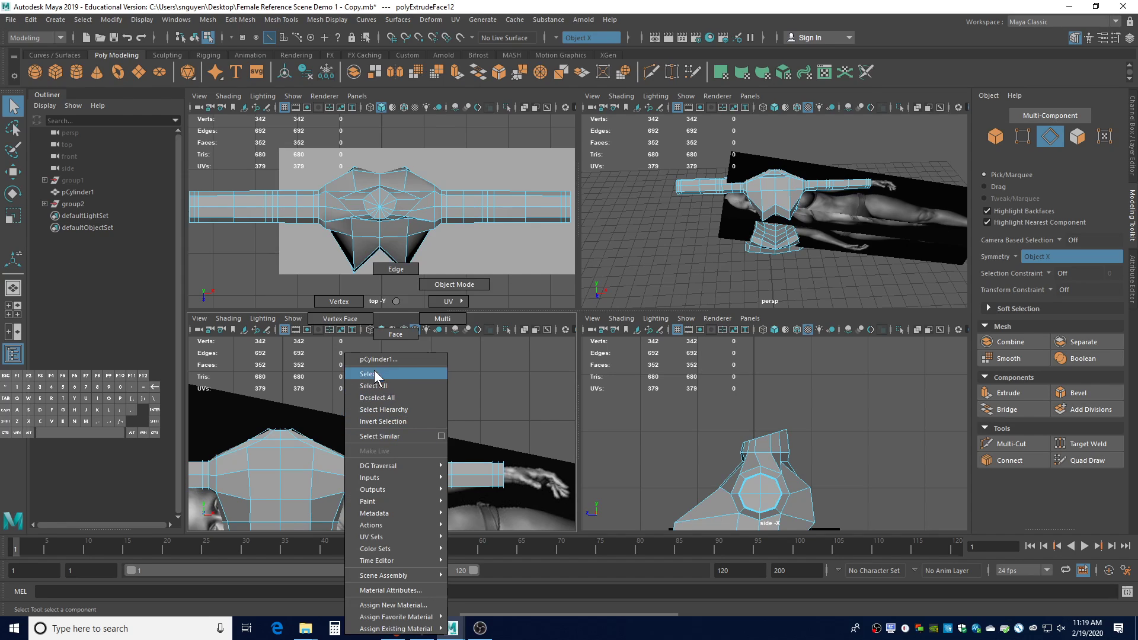
{"action": "left_click", "coordinate": [339, 301]}
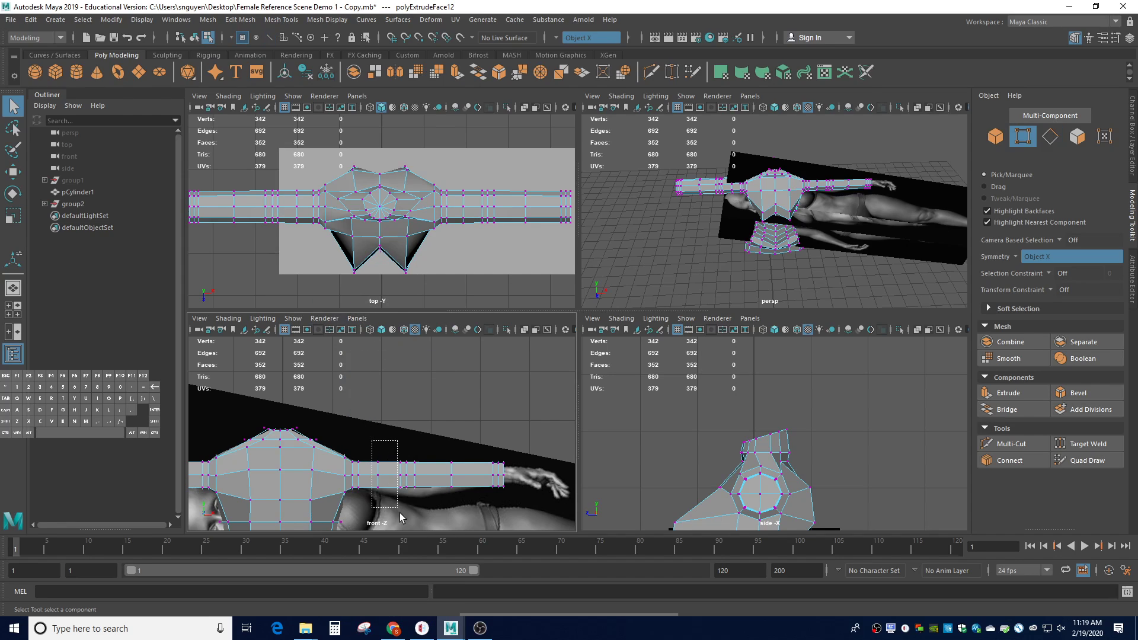
{"action": "left_click_drag", "start_coordinate": [367, 426], "coordinate": [378, 482]}
{"action": "key", "text": "r"}
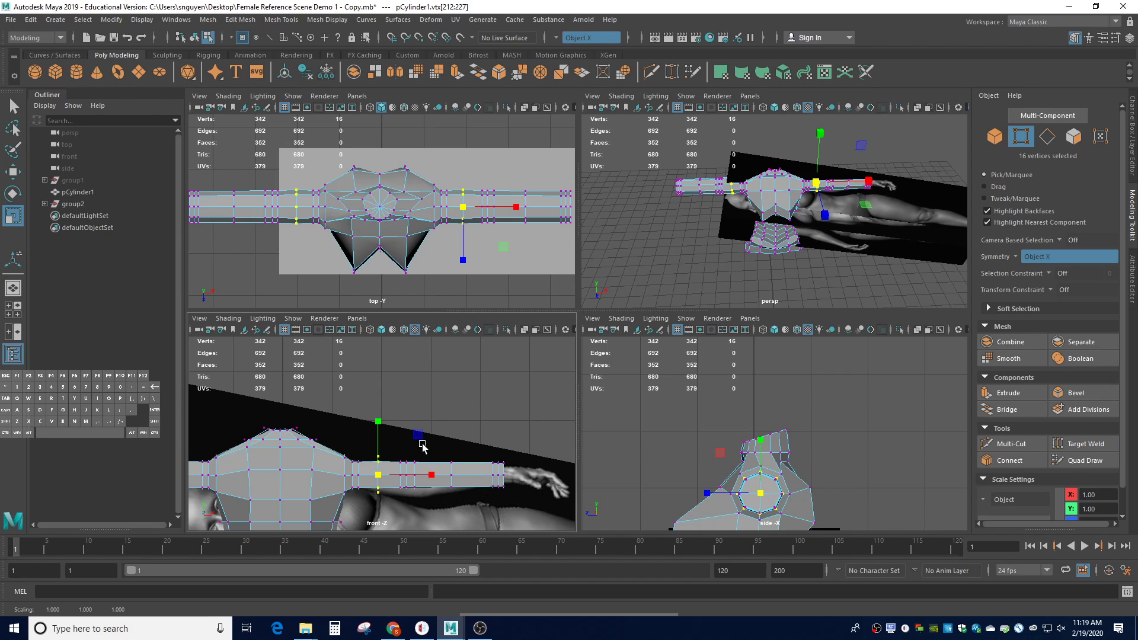
{"action": "left_click", "coordinate": [468, 435]}
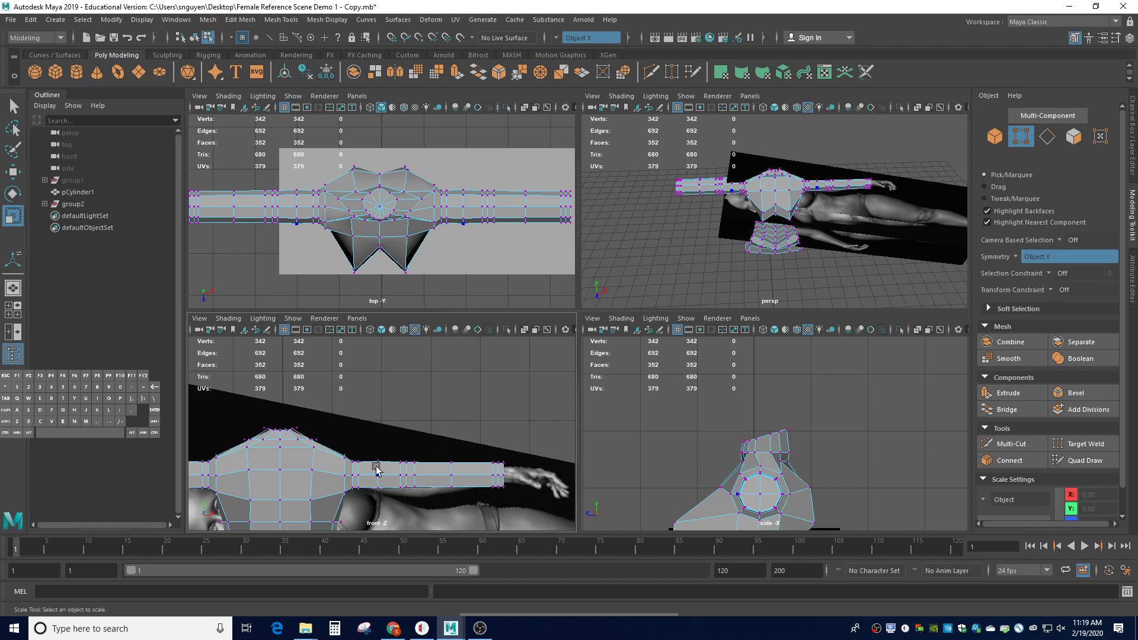
- Select the upper-arm edge loop nearest the shoulder and scale it slightly to fit the reference arm
{"action": "right_click_drag", "start_coordinate": [420, 444], "coordinate": [418, 281]}
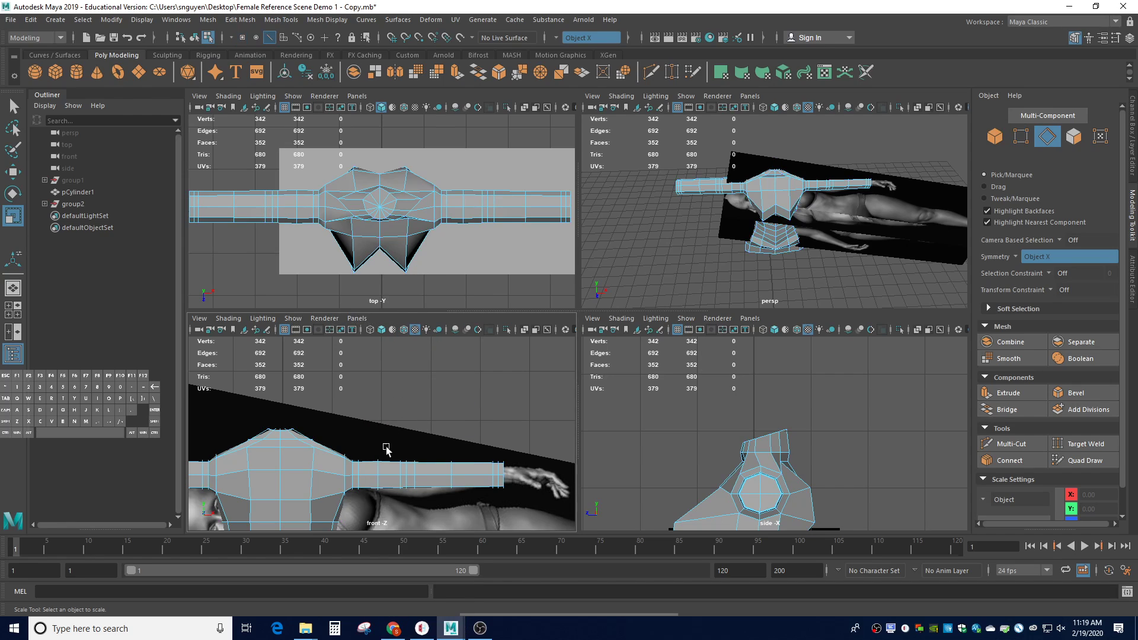
{"action": "double_click", "coordinate": [359, 472]}
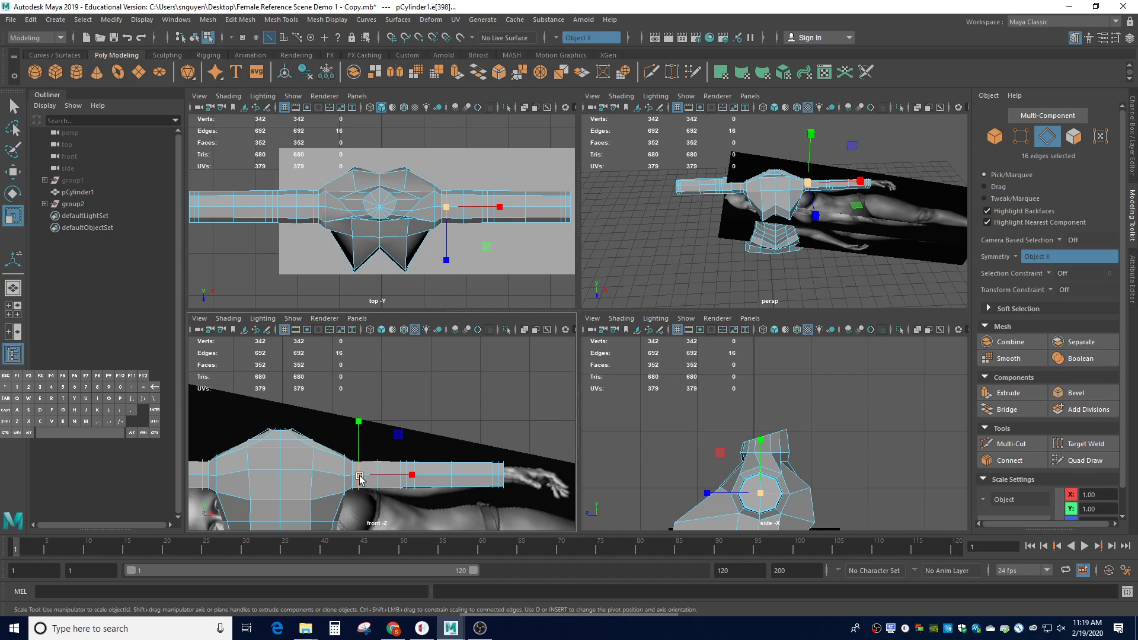
{"action": "left_click_drag", "start_coordinate": [361, 477], "coordinate": [359, 475]}
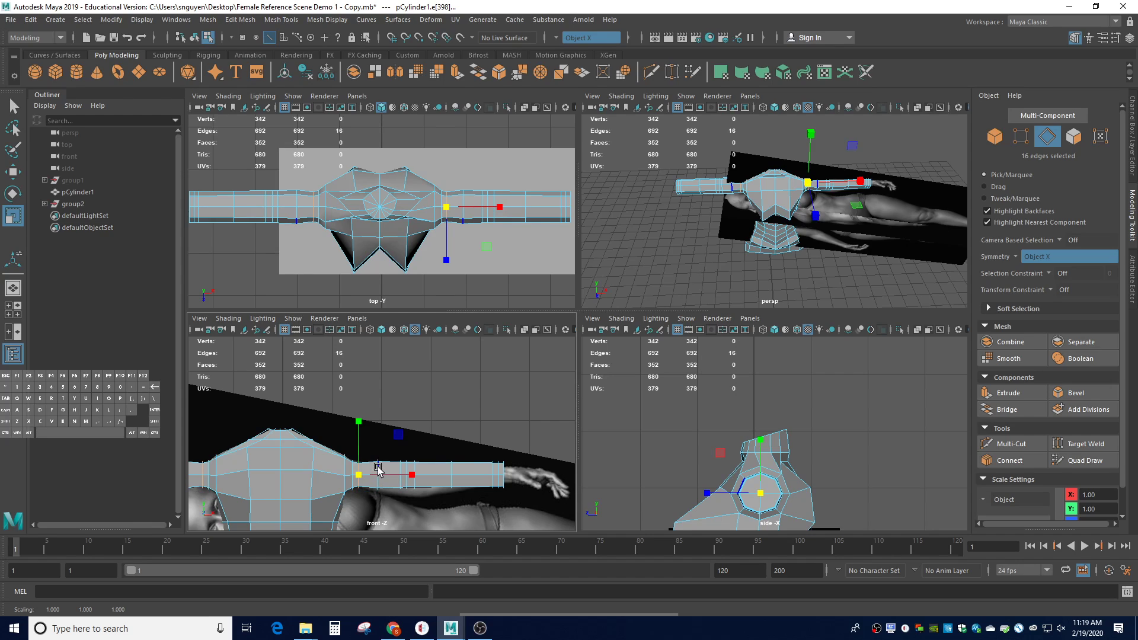
{"action": "left_click", "coordinate": [450, 440]}
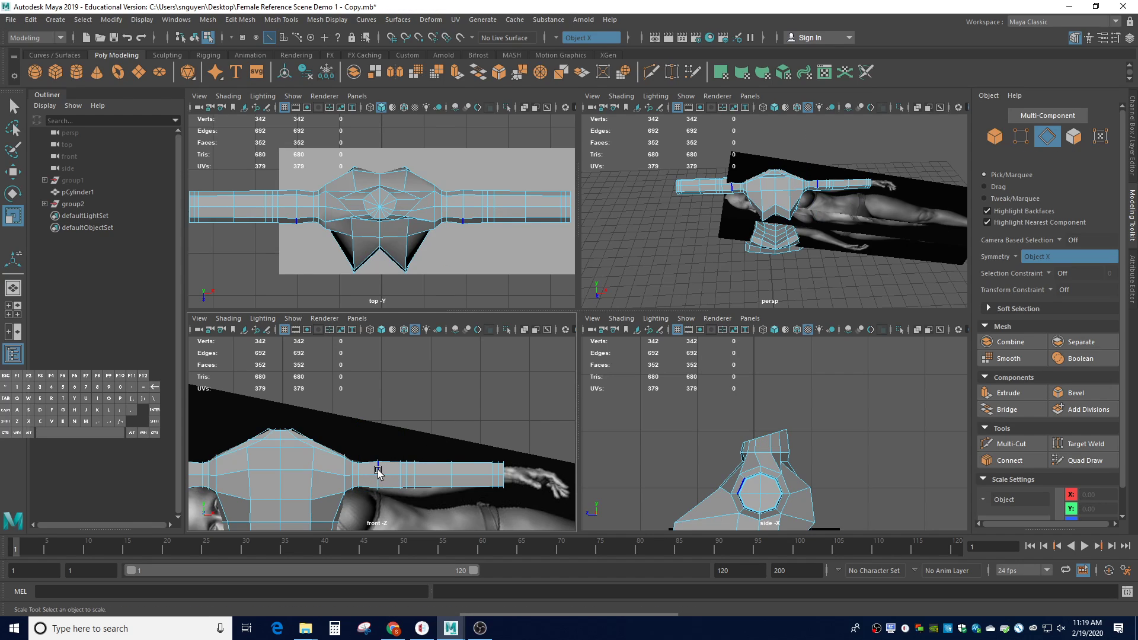